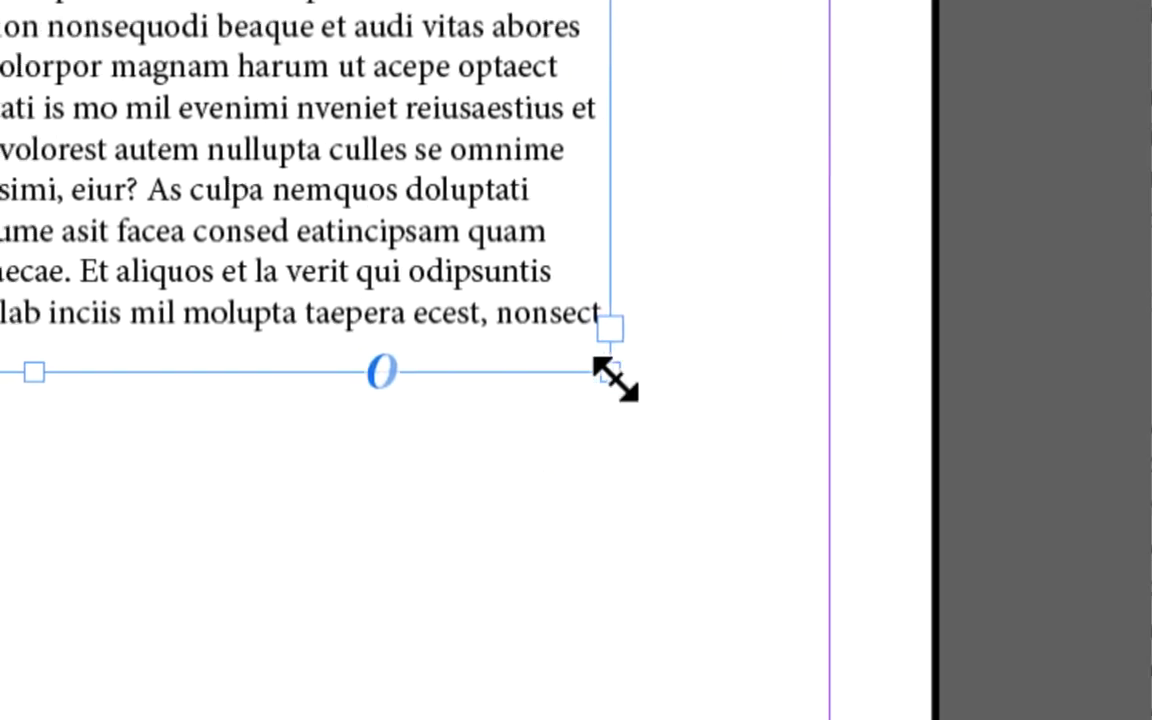
Shrink the text frame from its lower-right corner to about 101 mm wide by 88 mm high
drag(610, 374, 228, 420)
drag(537, 387, 588, 363)
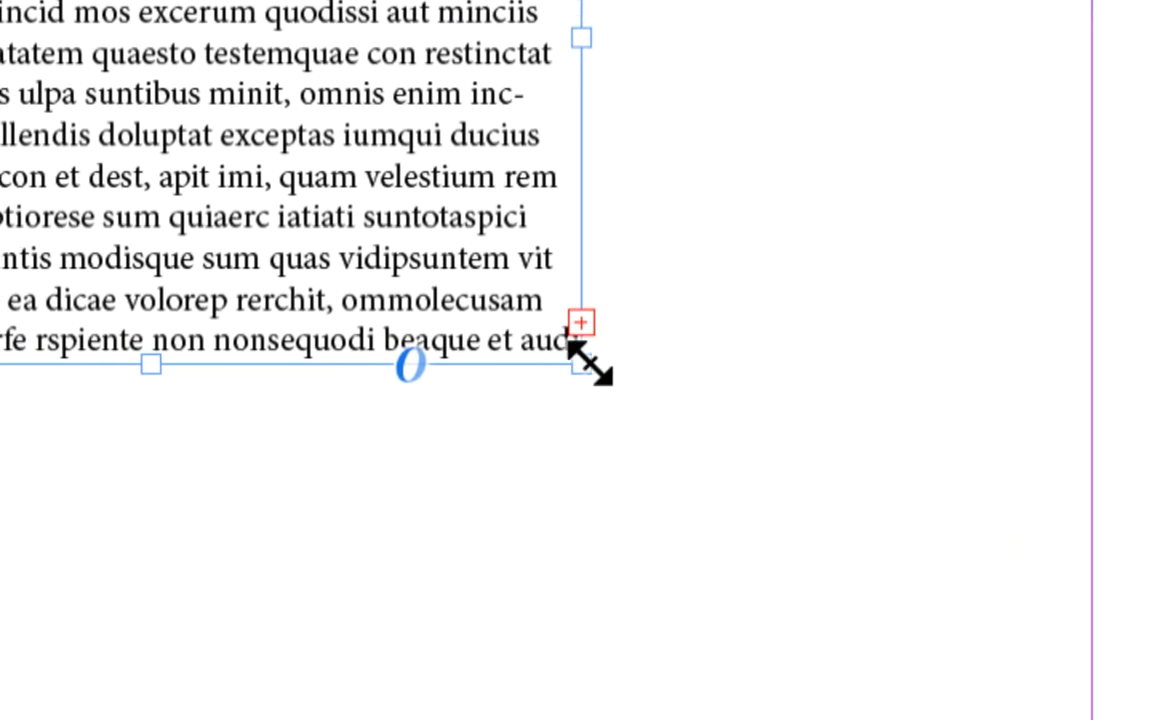
mouse_move(589, 365)
mouse_down()
mouse_move(620, 395)
mouse_move(596, 380)
mouse_move(564, 399)
mouse_move(576, 377)
mouse_up()
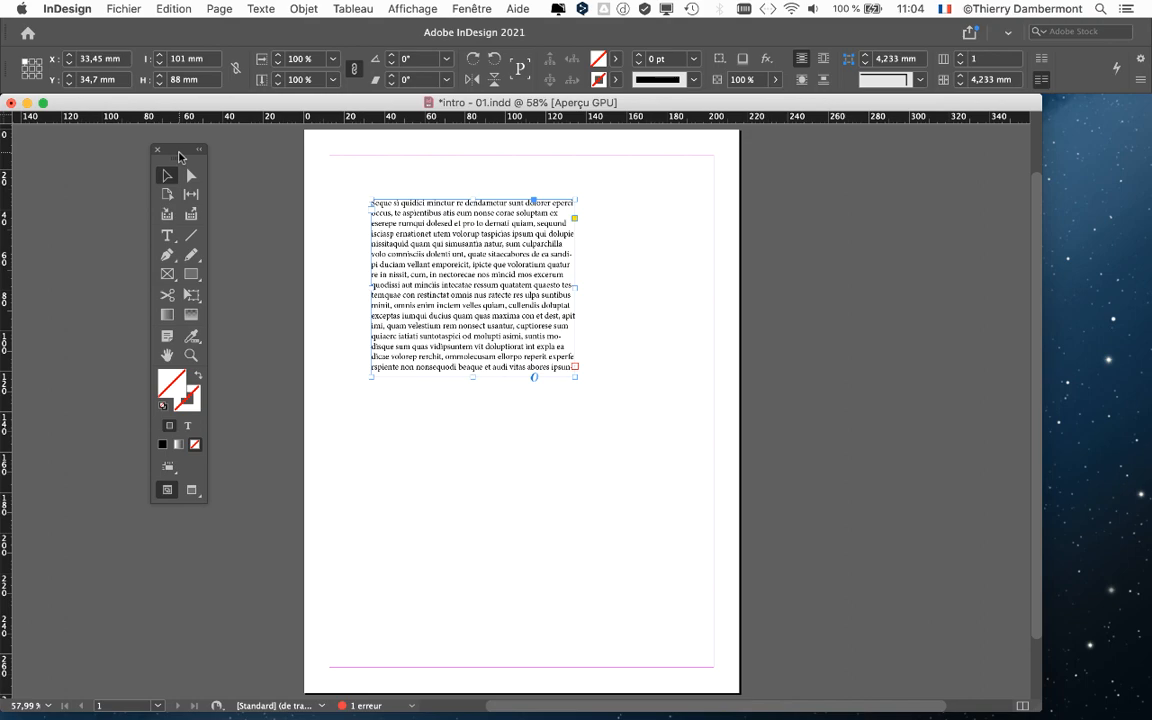
Use the Direct Selection tool to move the text frame's upper-right anchor point to about X 170 mm, Y 65.7 mm
drag(167, 150, 170, 173)
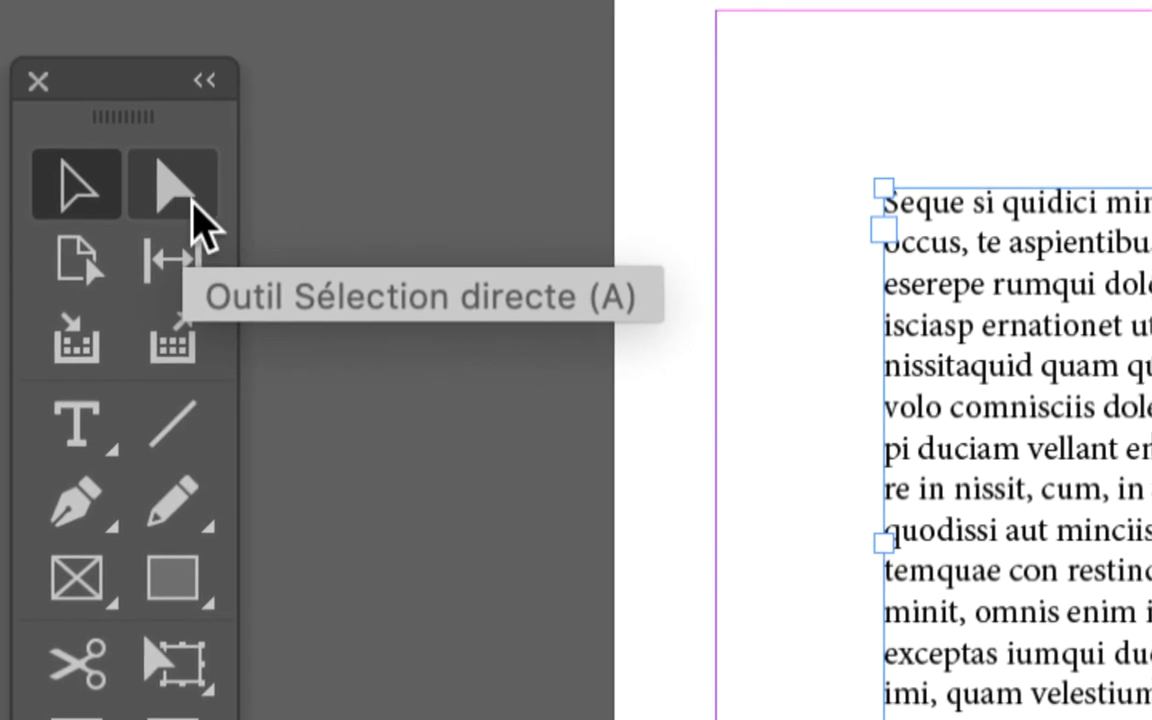
click(175, 186)
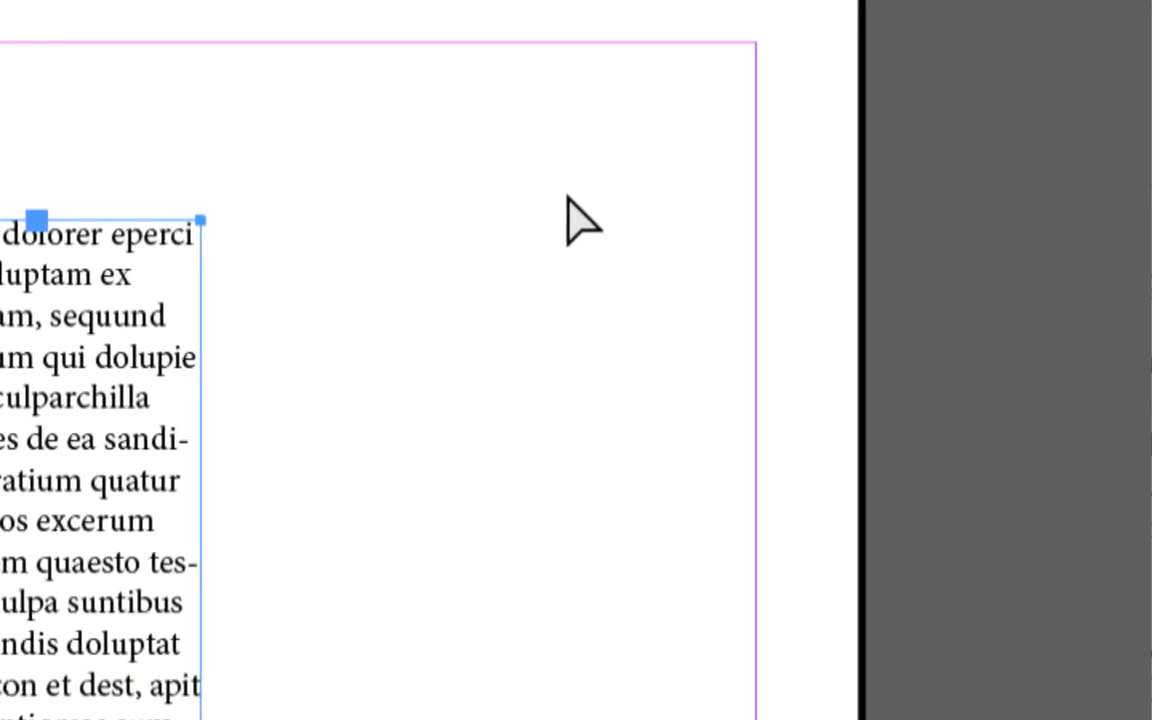
click(566, 195)
drag(469, 210, 755, 457)
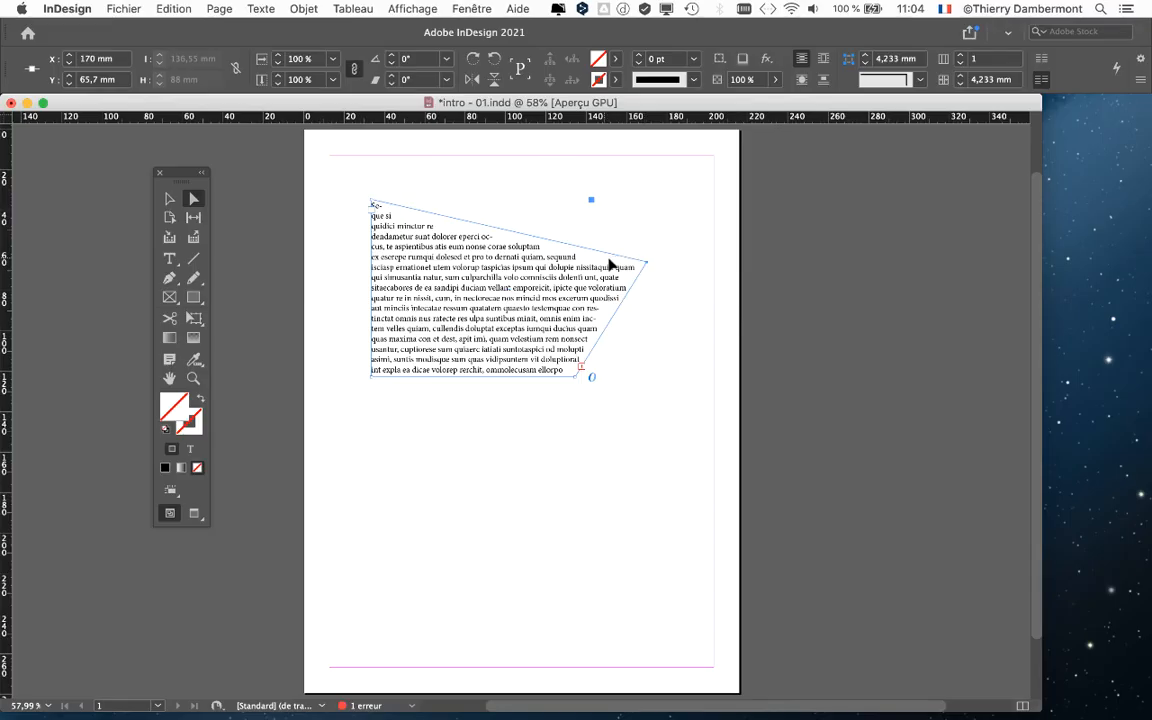
Convert the distorted text frame's shape to Rectangle
click(303, 9)
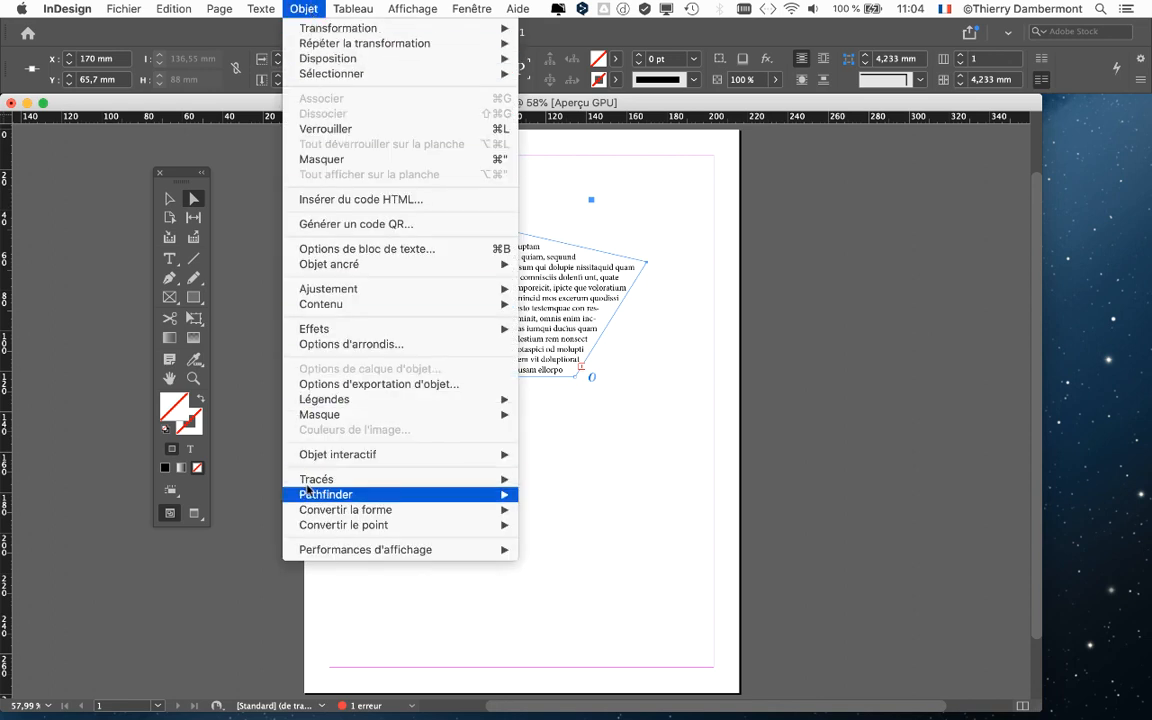
mouse_move(420, 510)
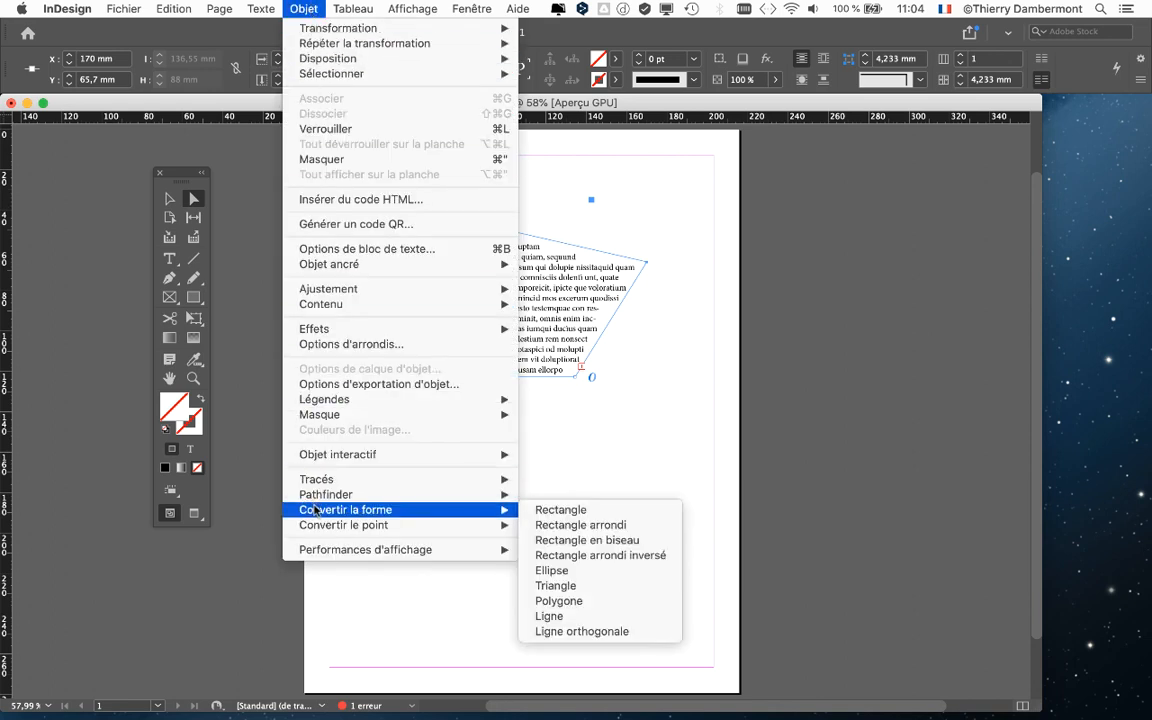
click(575, 514)
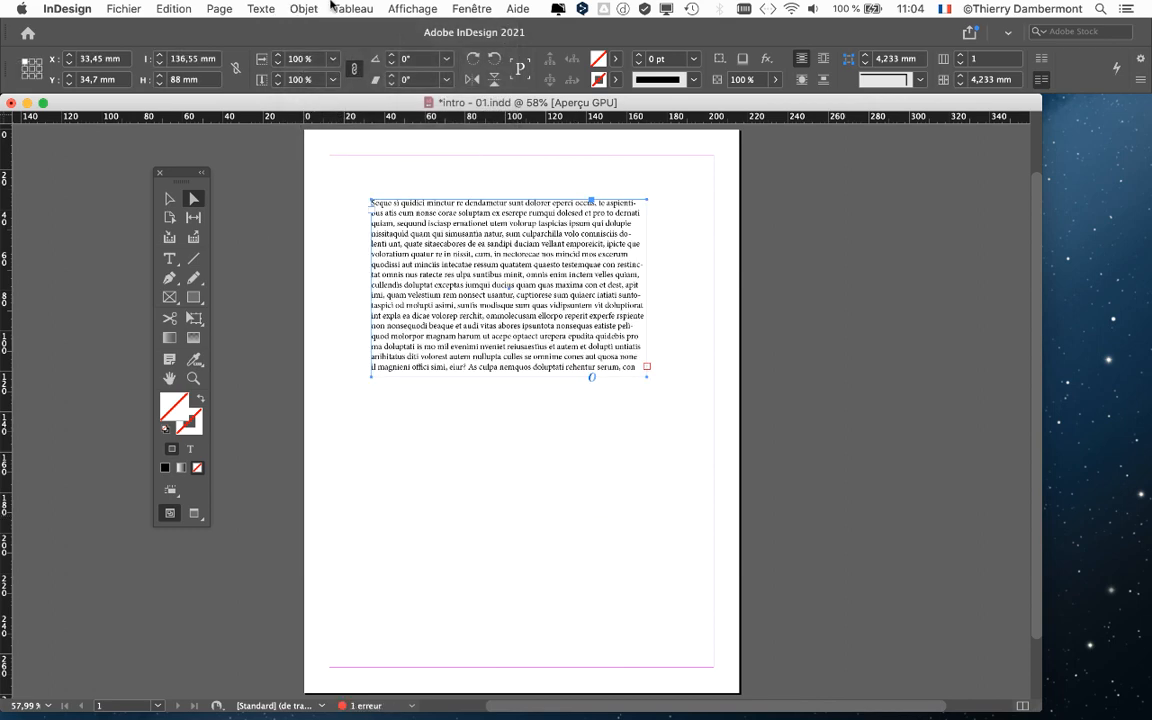
click(308, 8)
mouse_move(304, 512)
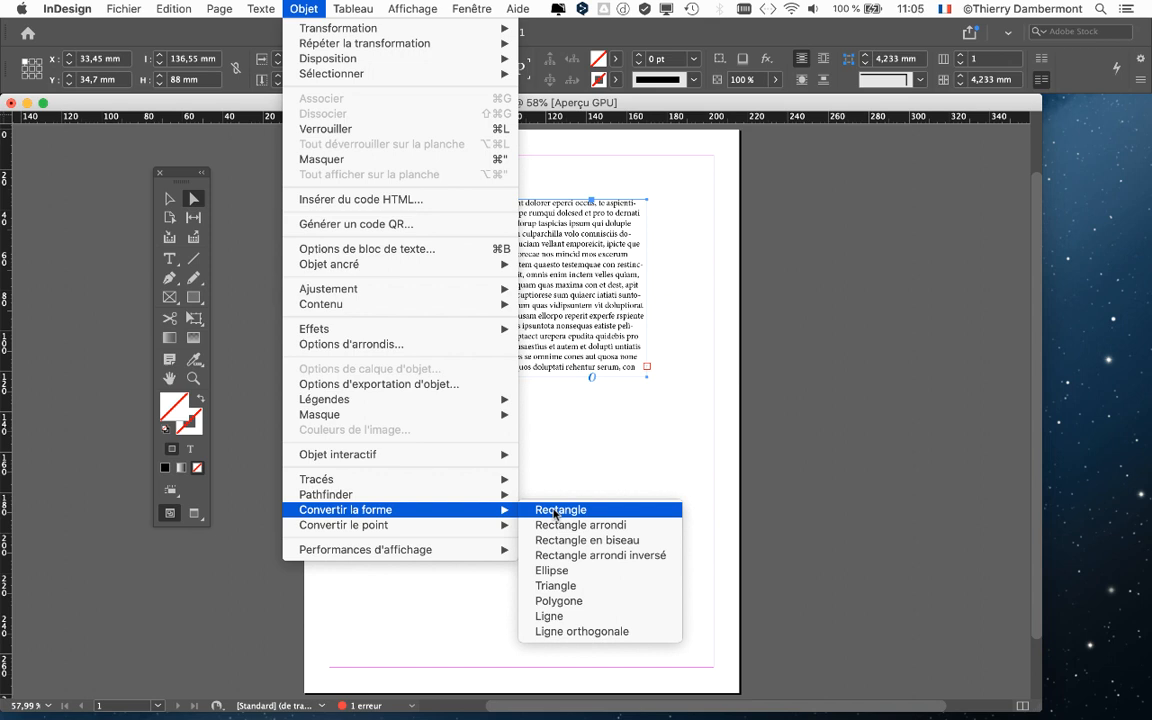
click(175, 177)
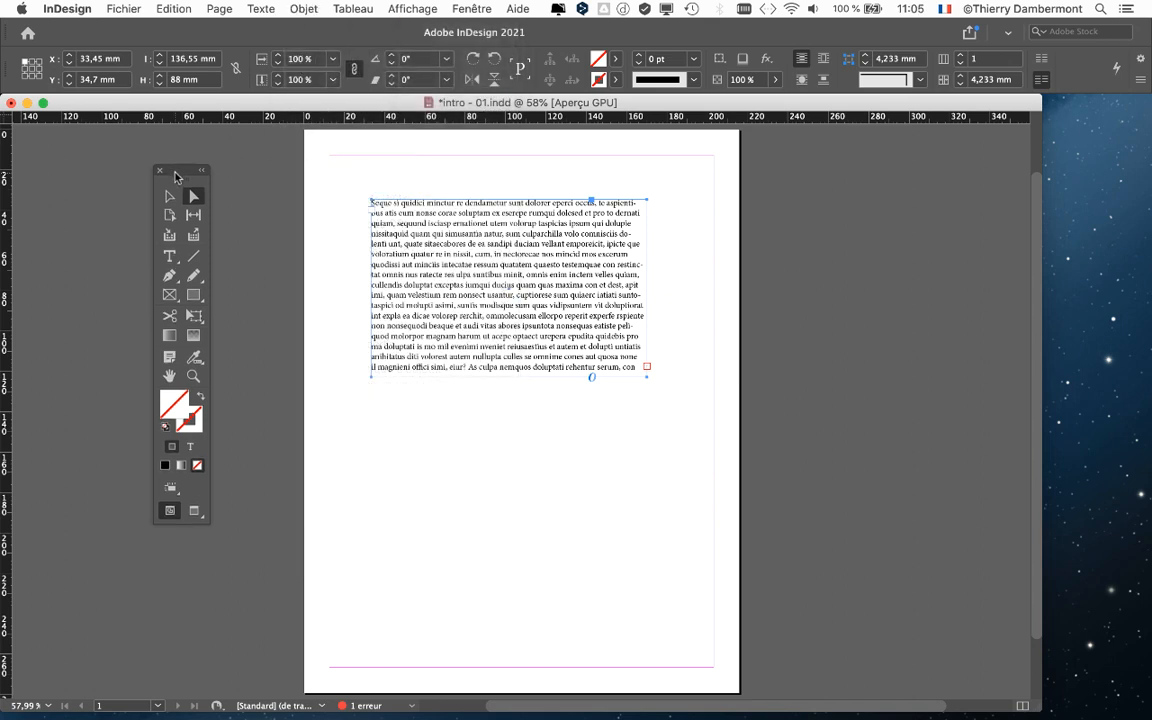
Switch back to the Selection tool and resize the text frame to about 94 mm wide by 108 mm high
drag(175, 177, 184, 160)
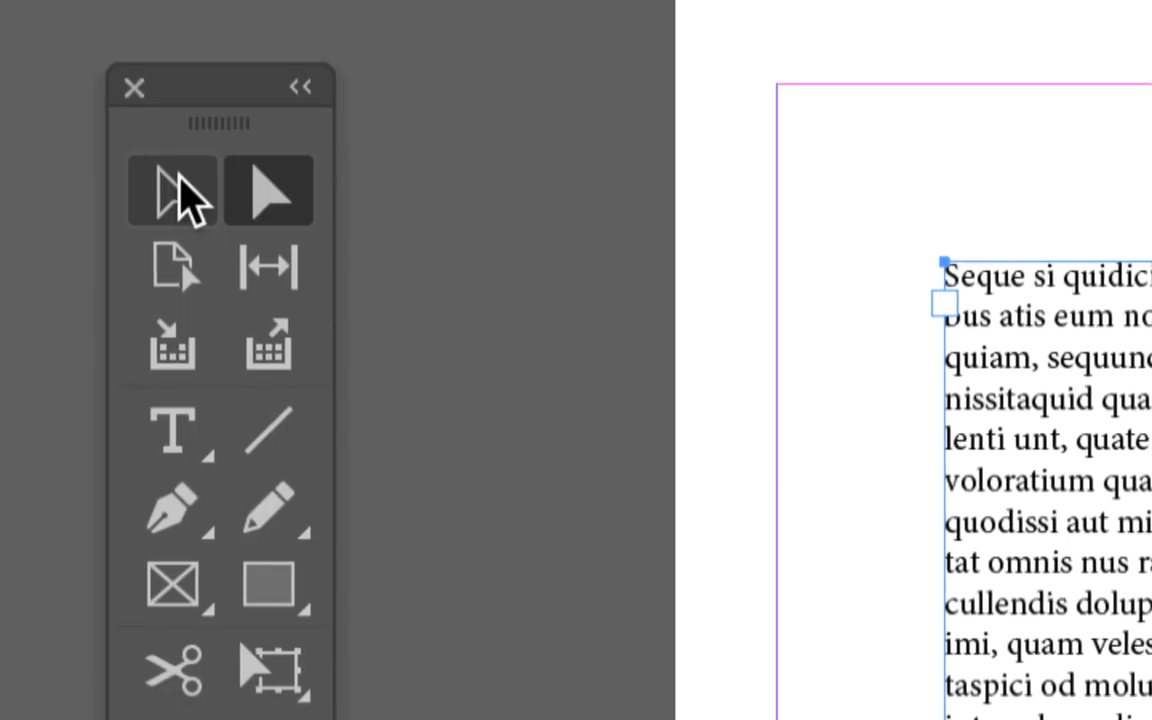
click(180, 185)
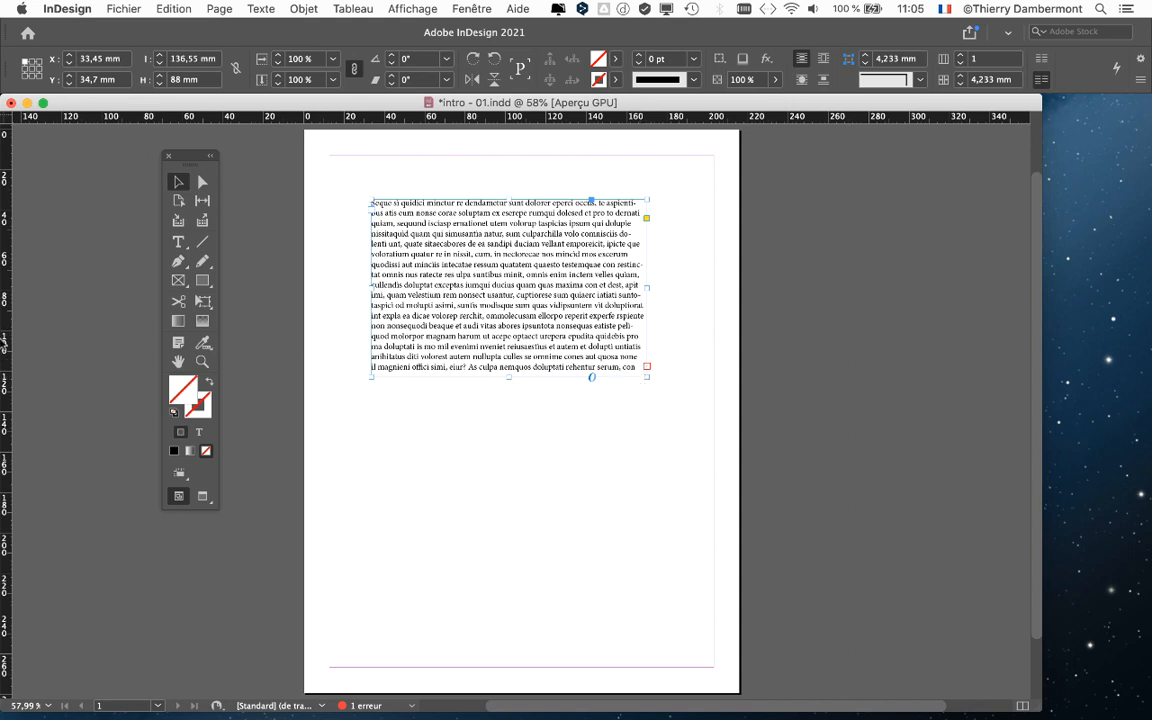
mouse_move(4, 325)
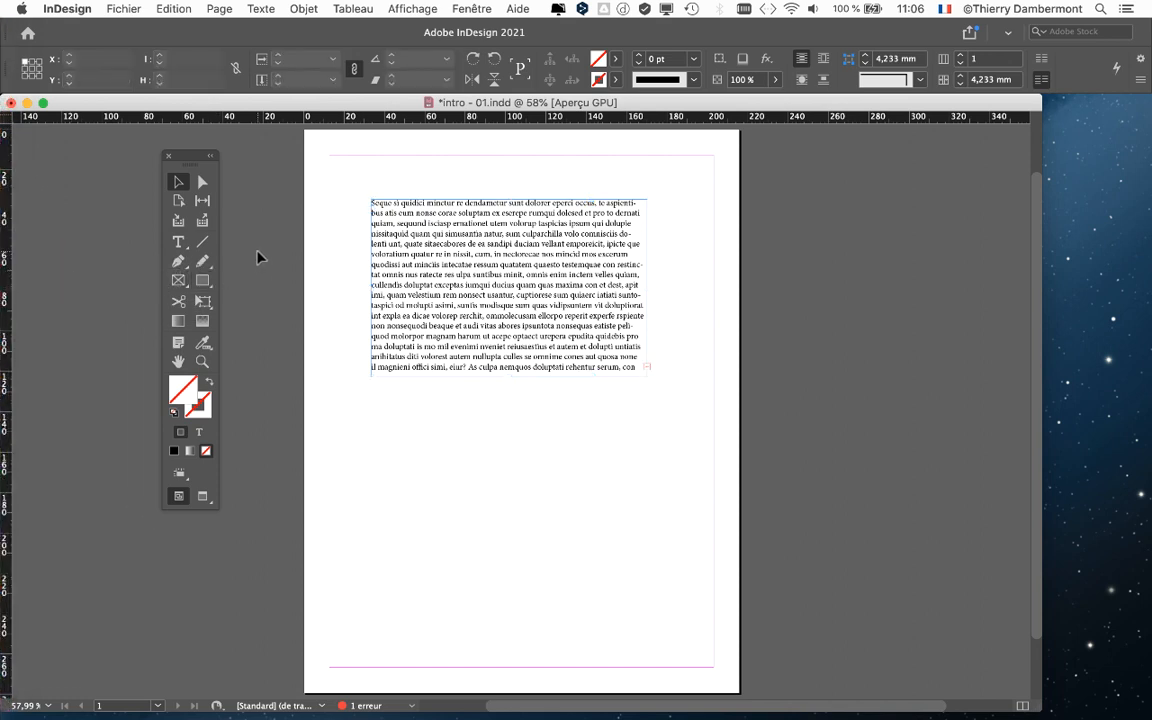
click(257, 258)
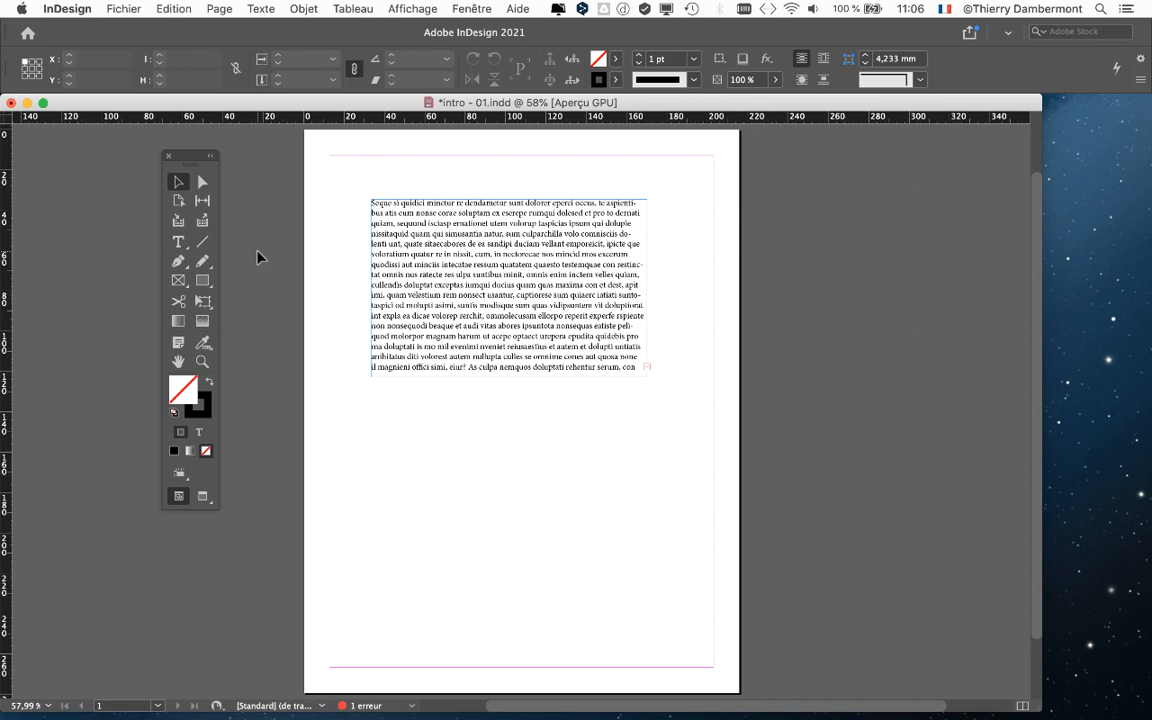
drag(194, 159, 180, 162)
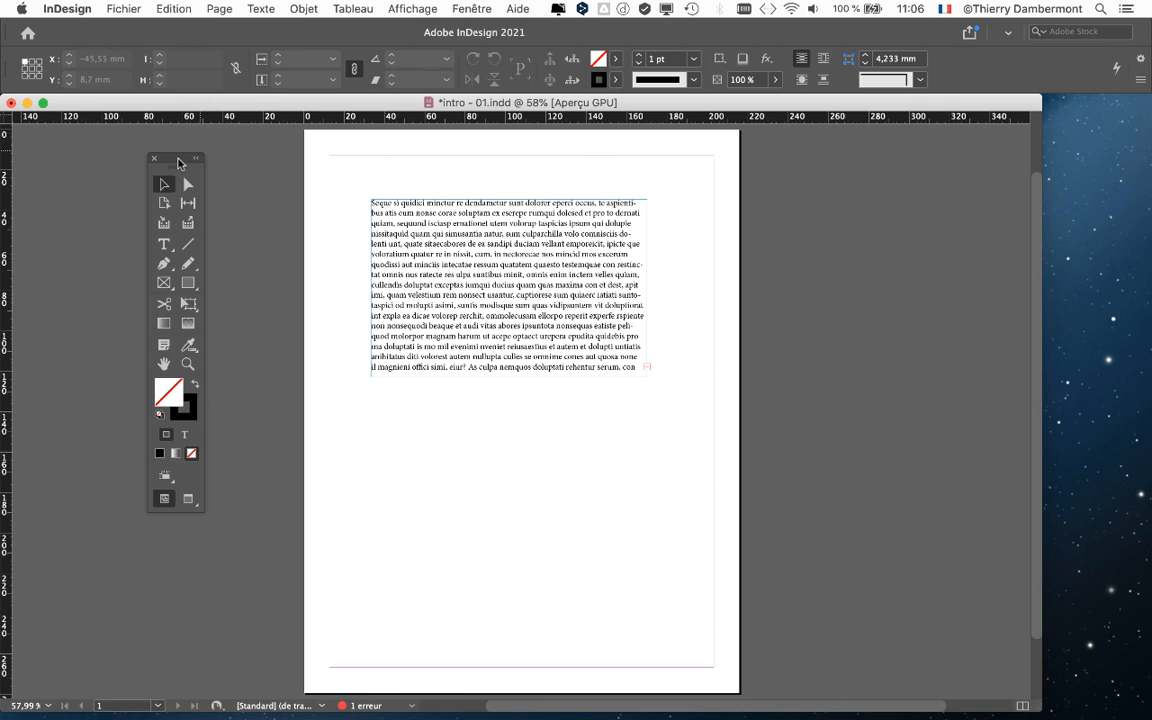
click(378, 216)
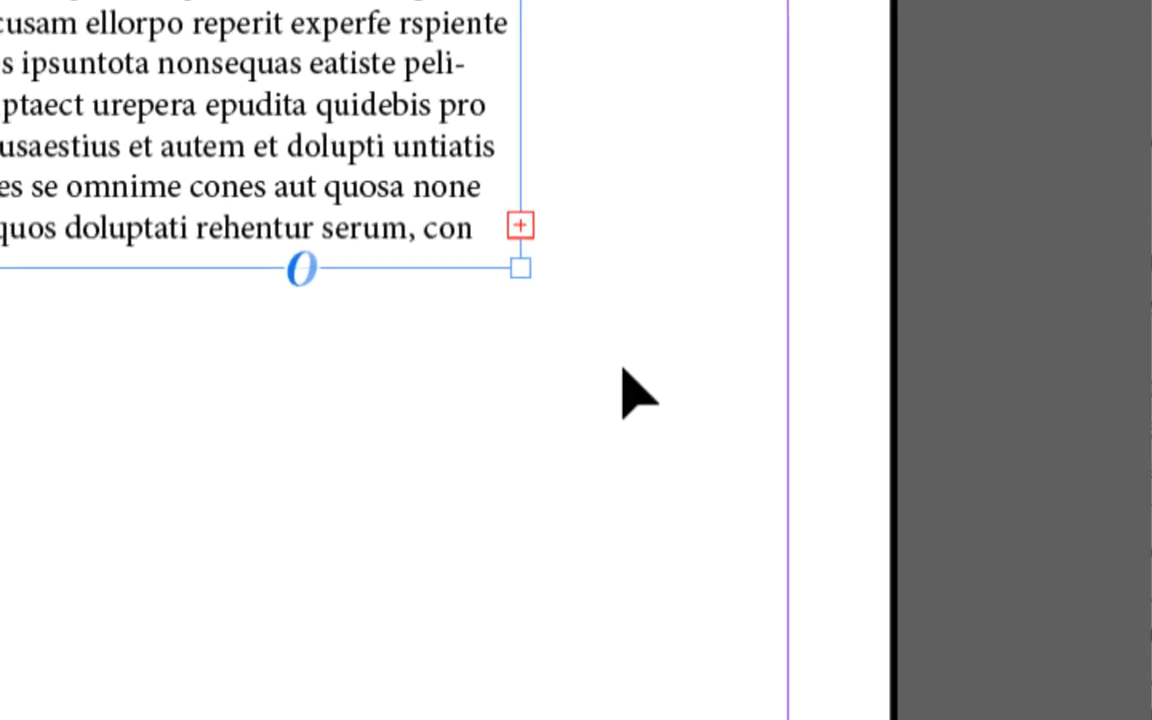
drag(577, 362, 351, 476)
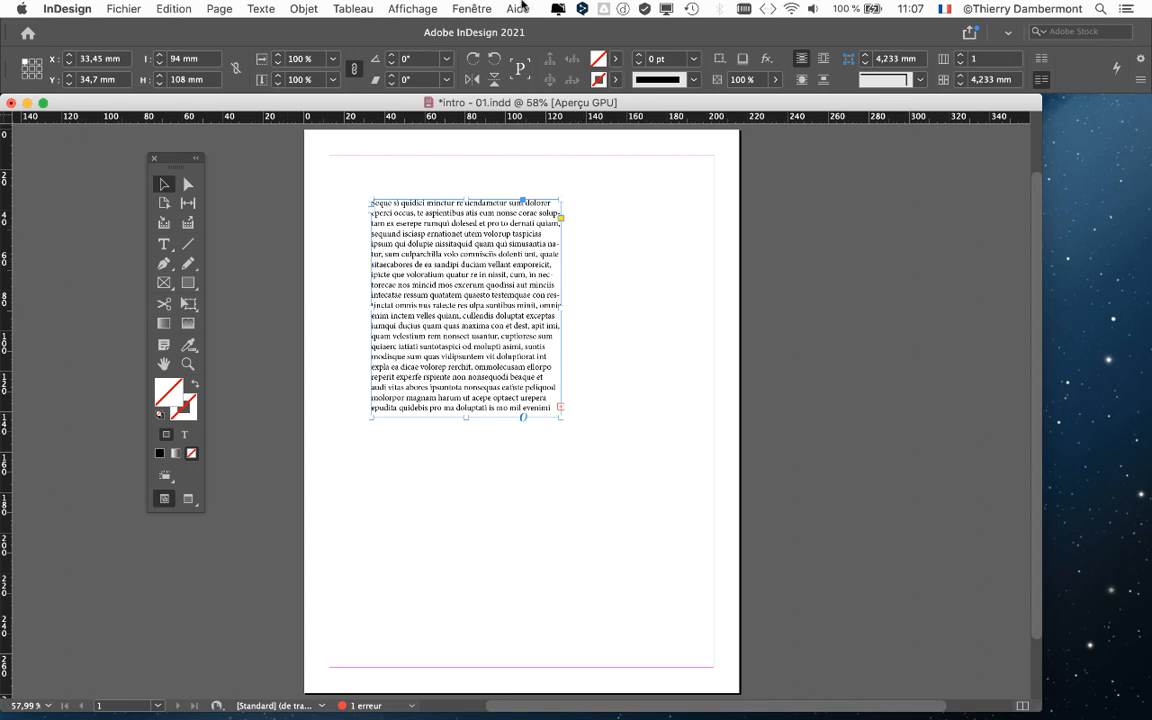
Show the Informations panel beside the text frame and place the text cursor in the frame to read its character and word counts
click(471, 8)
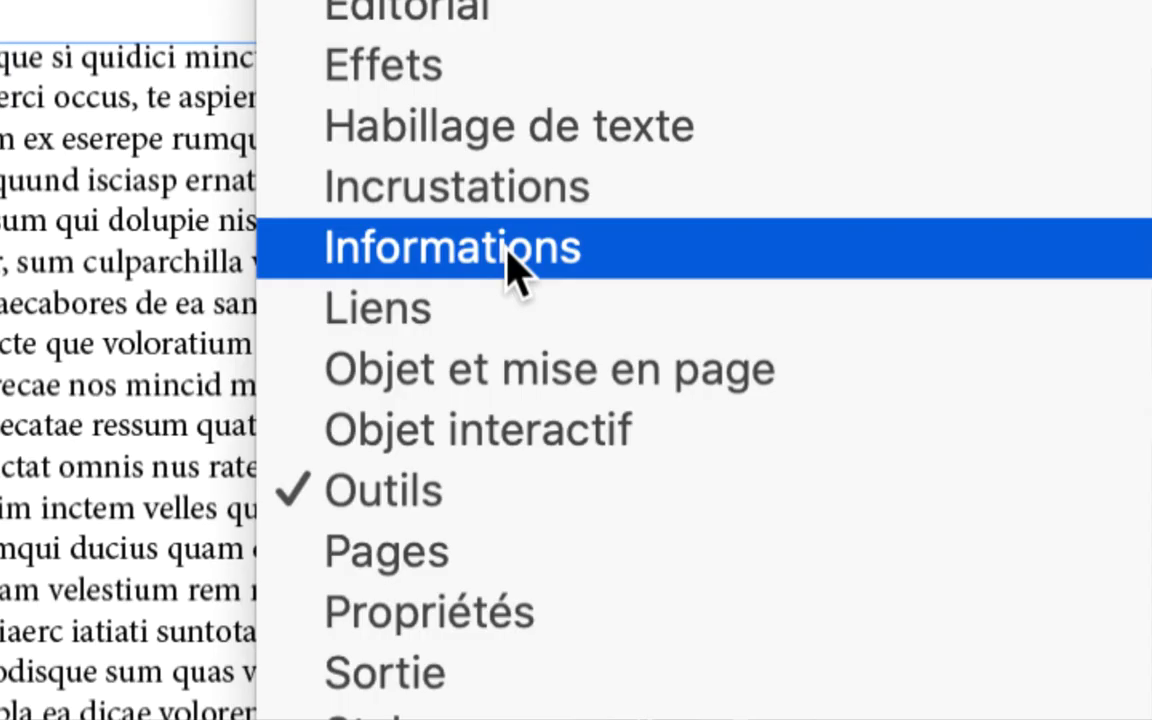
click(515, 268)
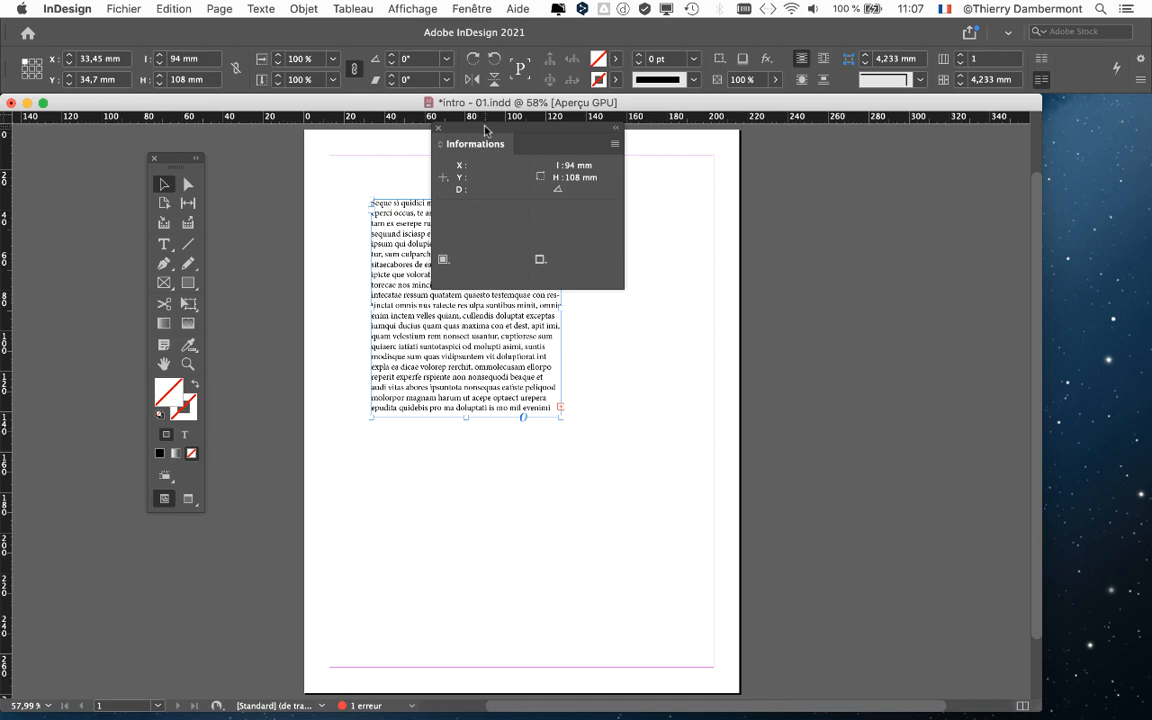
drag(485, 130, 699, 245)
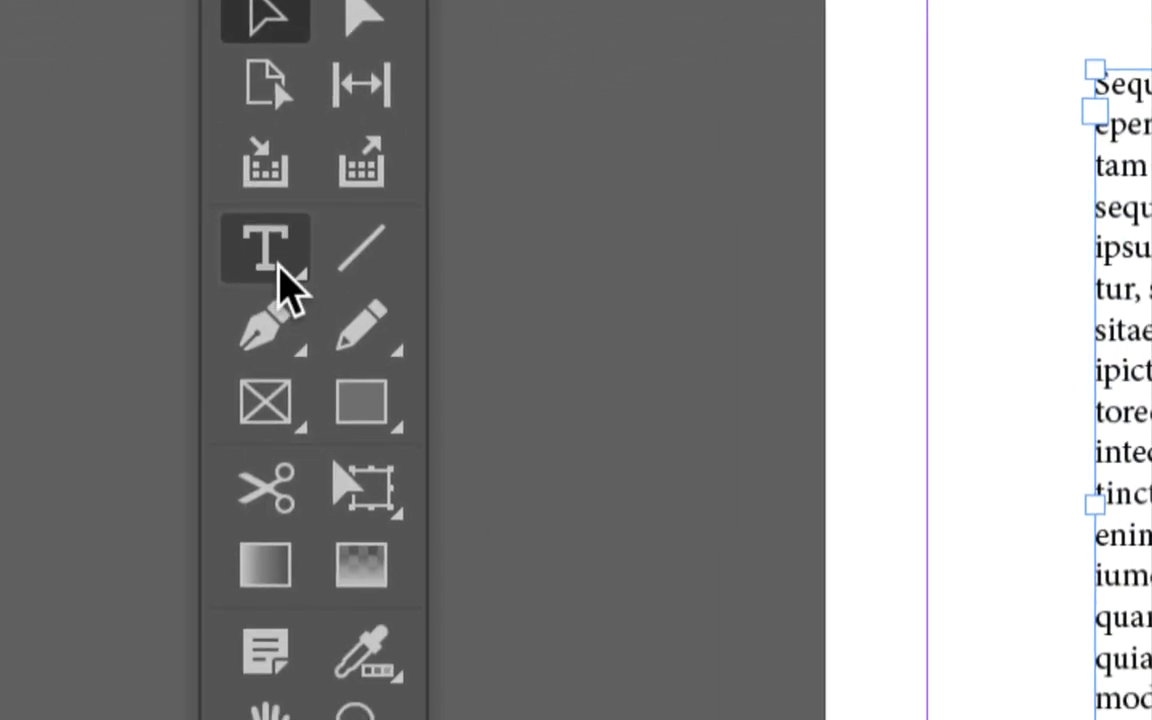
click(278, 266)
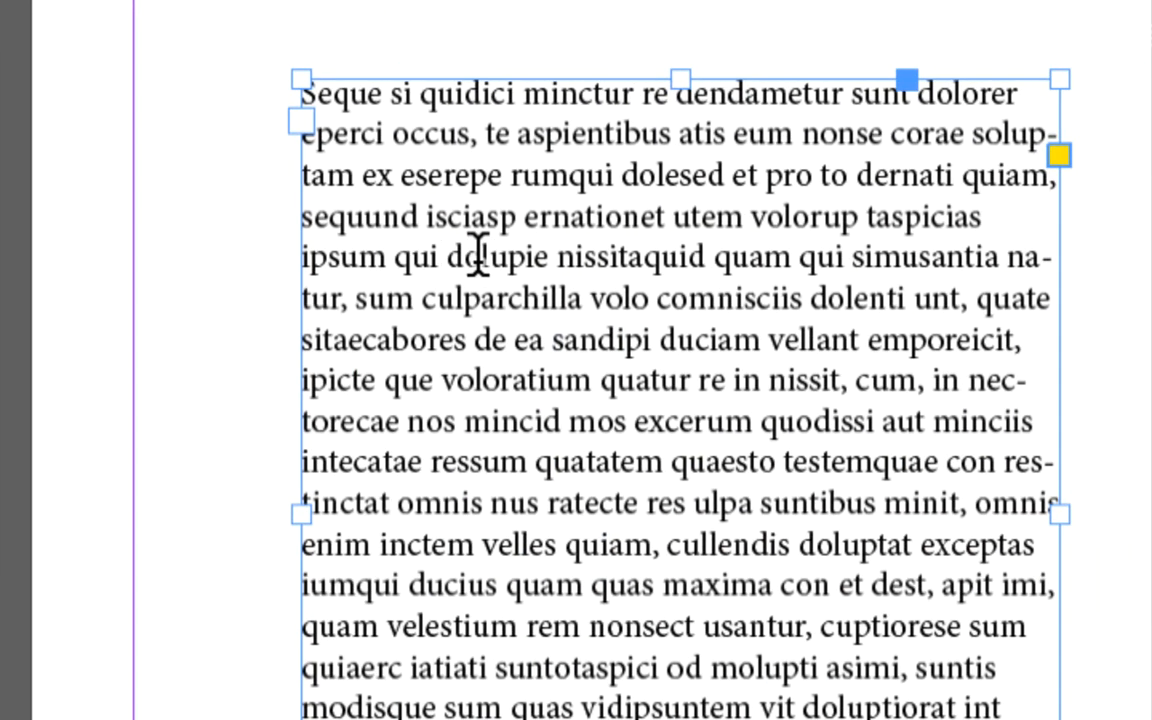
click(380, 252)
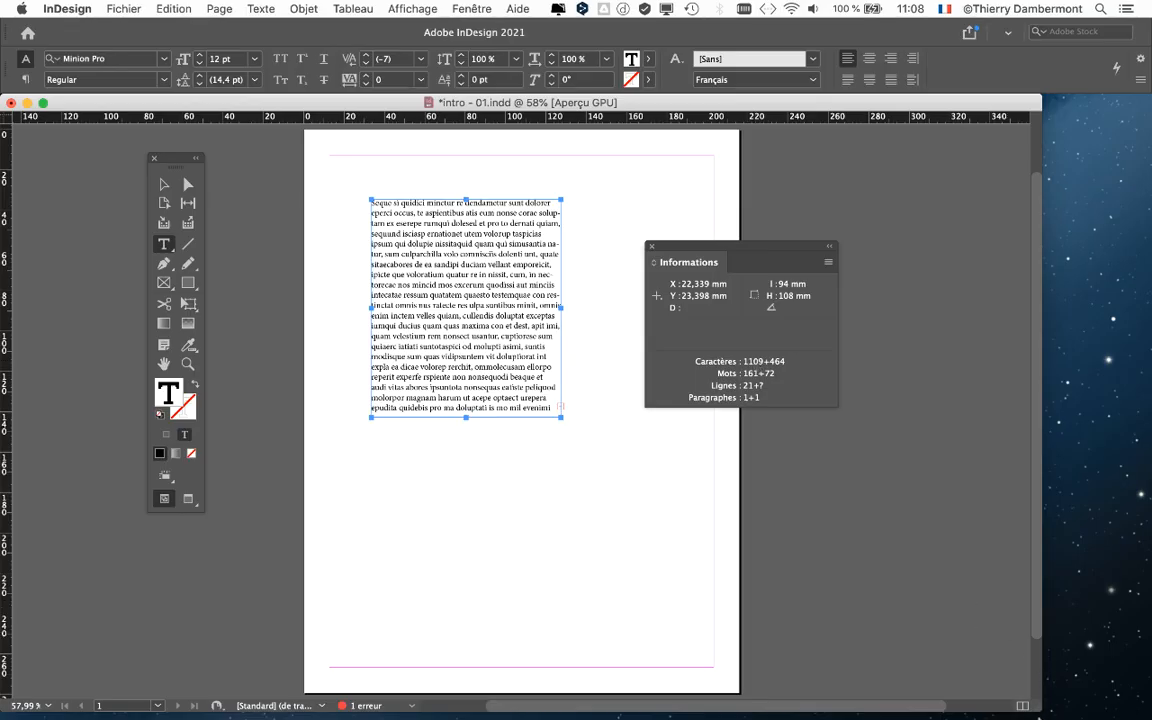
Reduce the document window's height and move the Informations panel clear of the page
drag(1042, 713, 1110, 600)
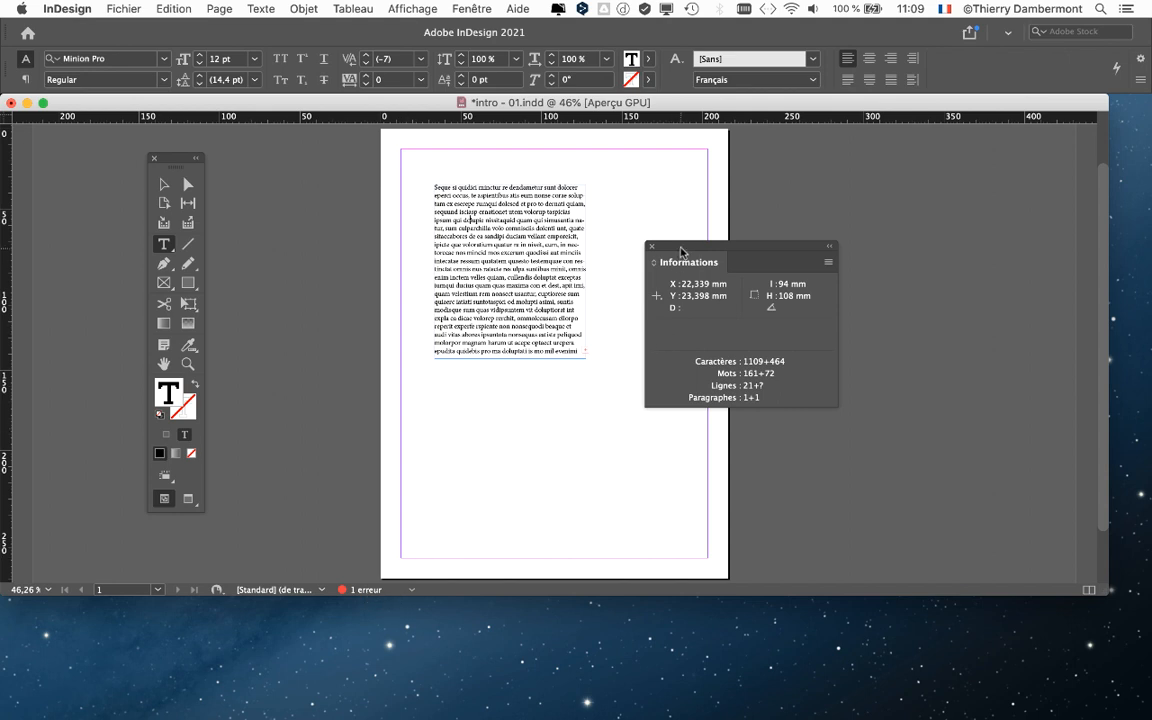
drag(680, 250, 868, 222)
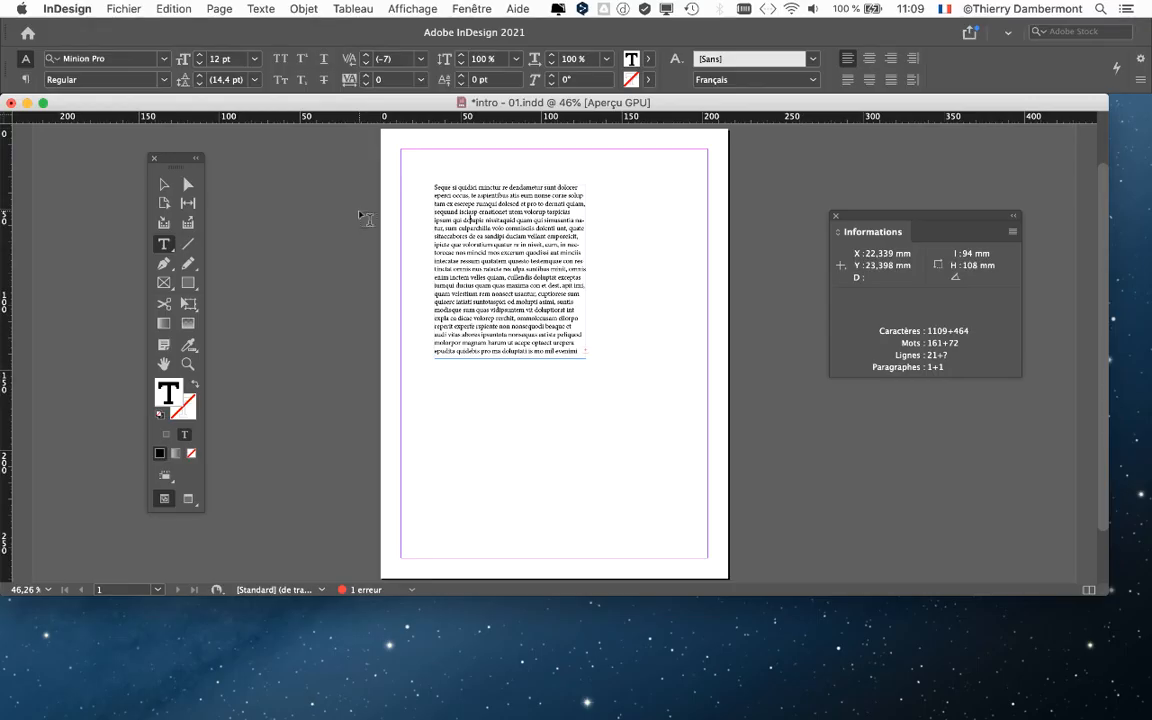
Enlarge the text frame to about 143.5 mm wide by 112 mm high and view the preflight options
click(164, 184)
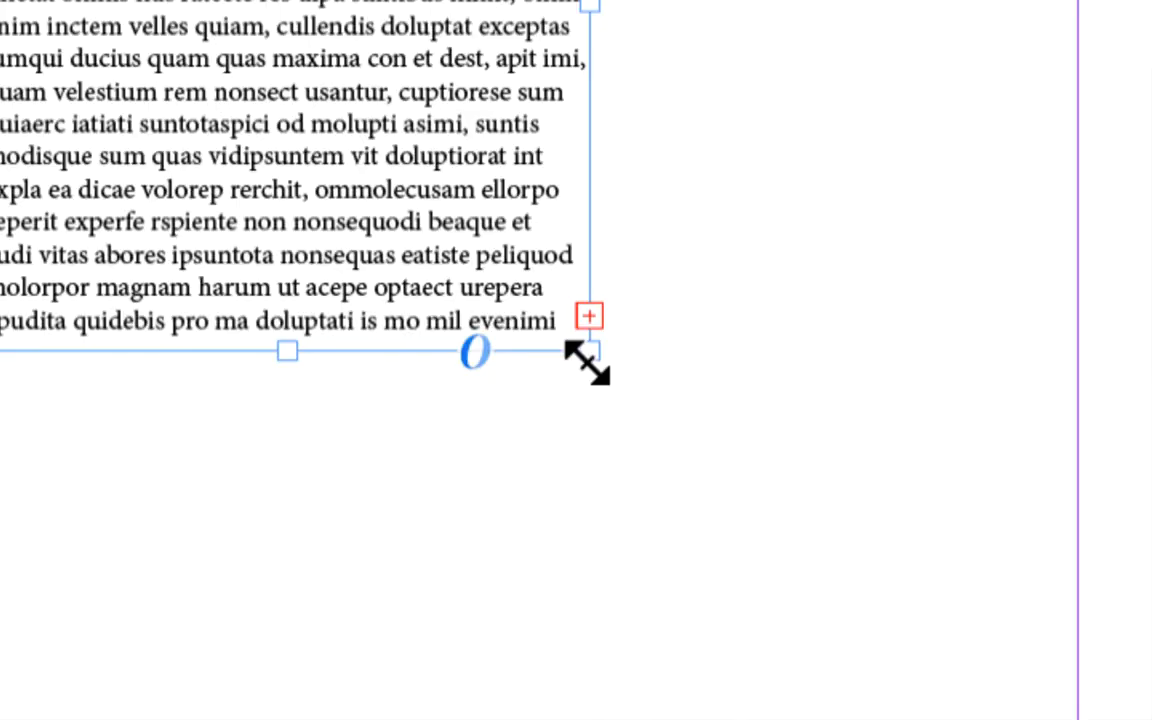
drag(589, 366, 650, 368)
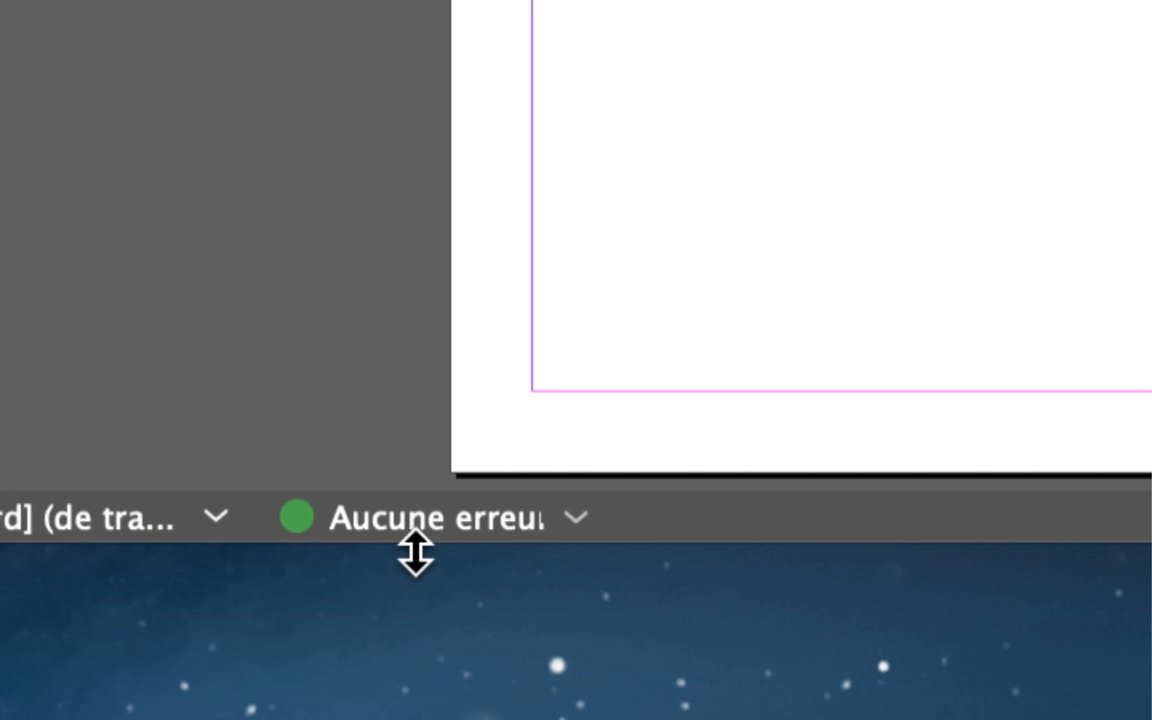
click(575, 528)
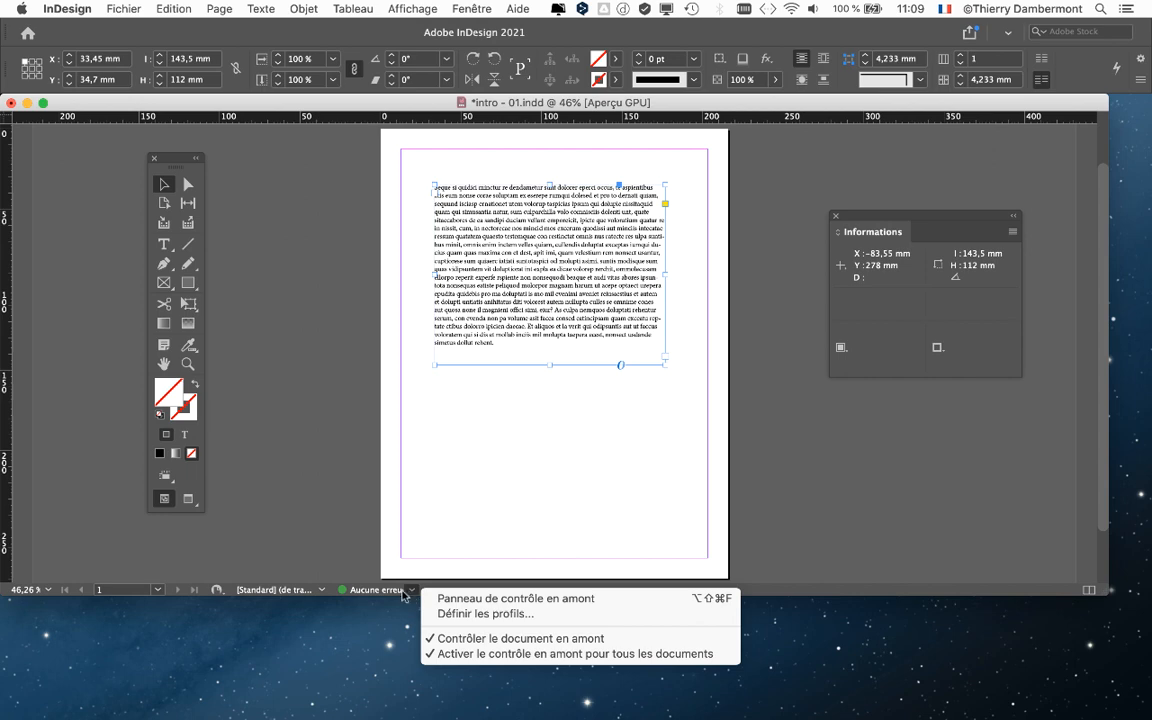
click(683, 411)
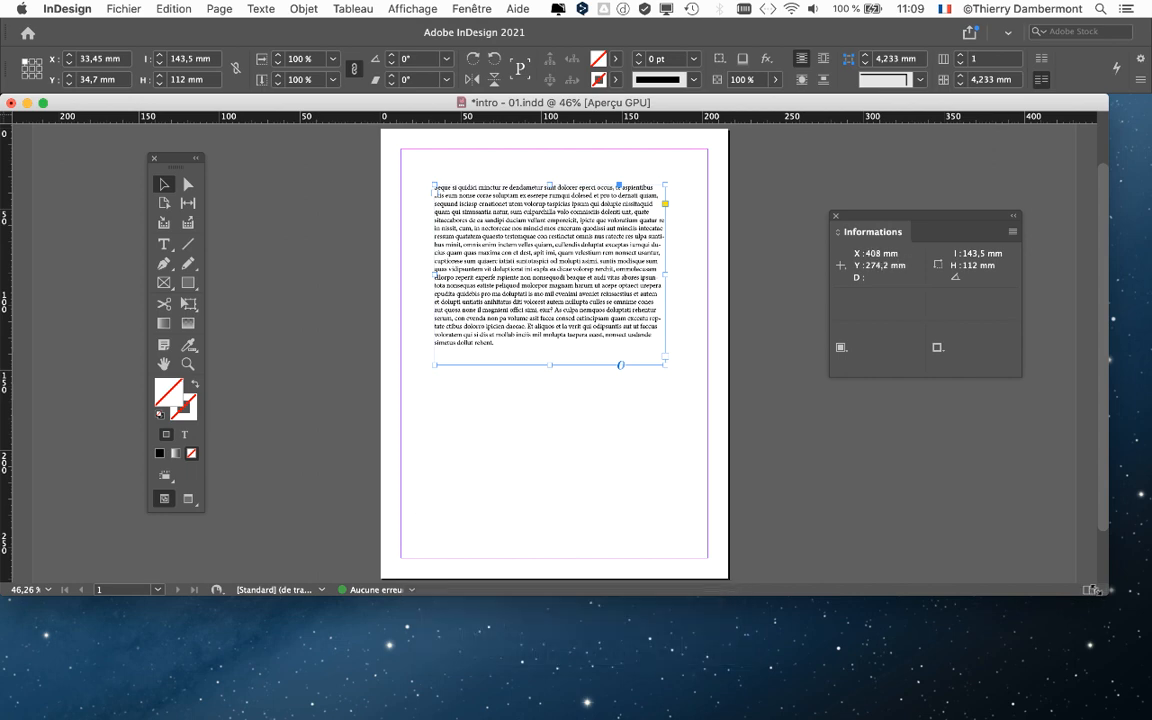
Enlarge the document window and place the text cursor in the frame to read its text statistics, keeping the Informations panel off the page
drag(1100, 592, 1148, 658)
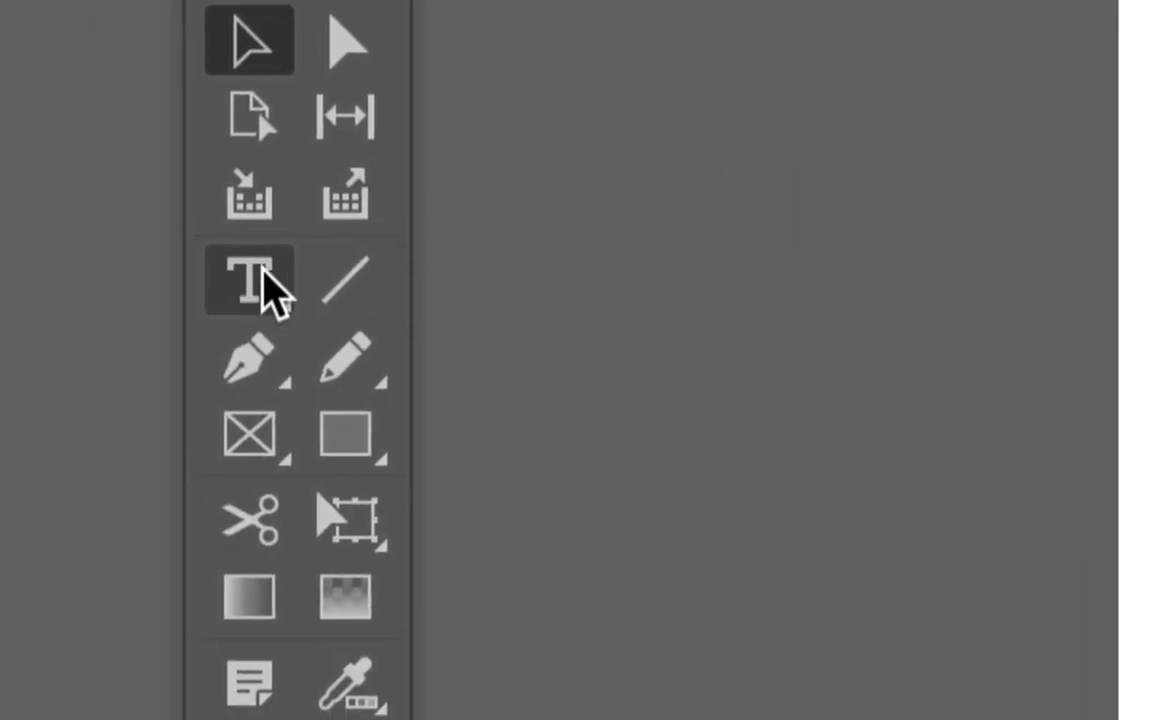
click(263, 274)
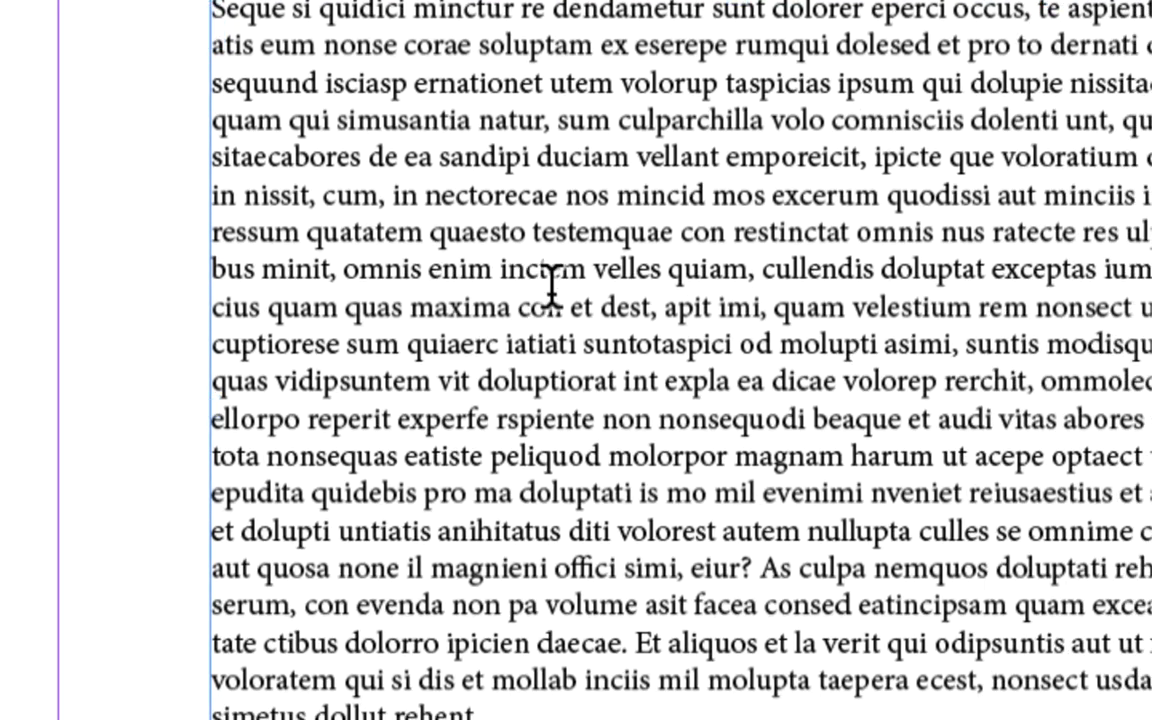
click(551, 289)
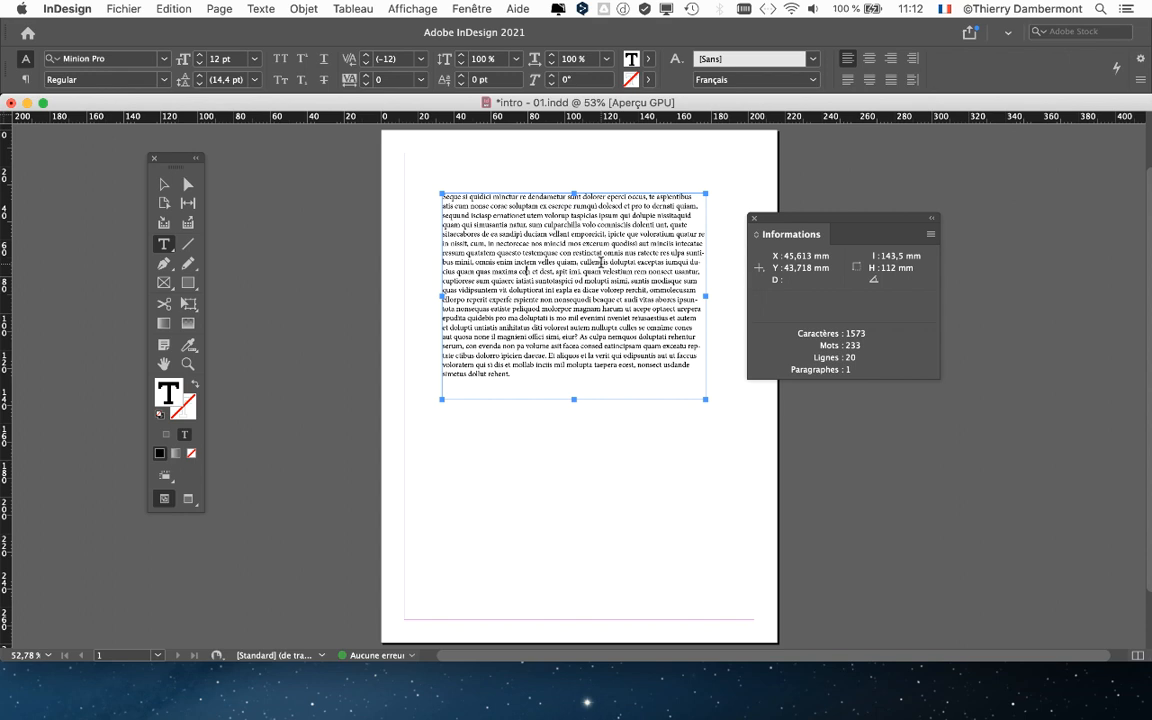
mouse_move(3, 240)
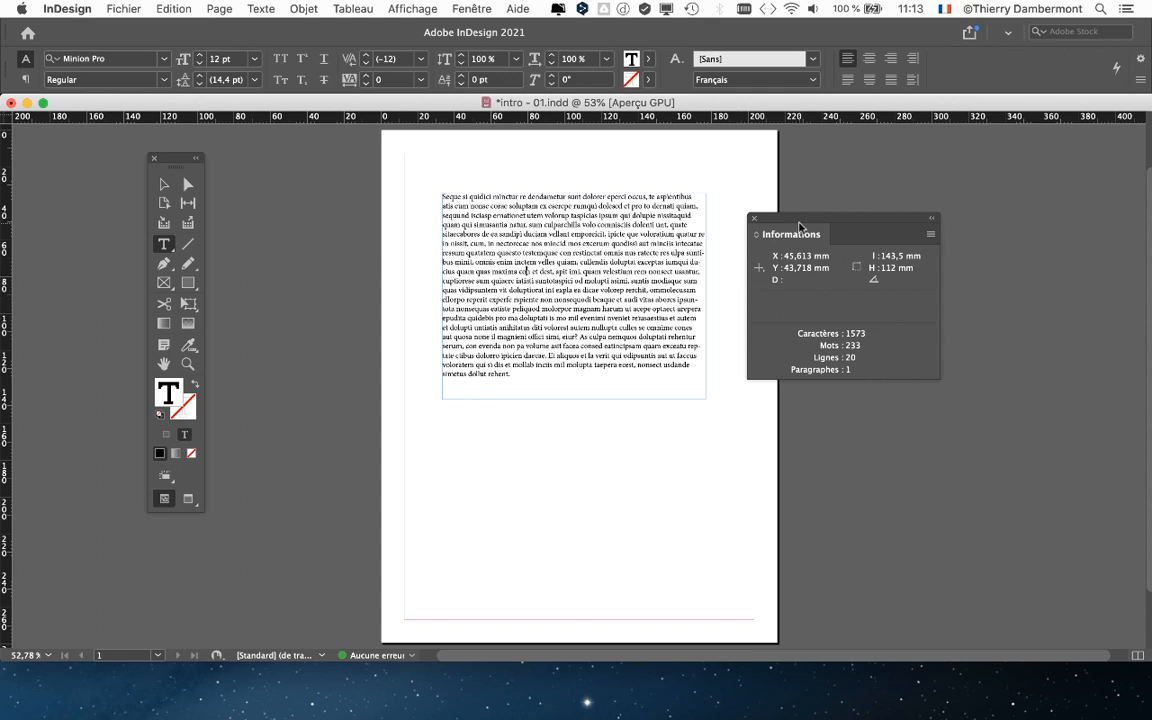
drag(800, 226, 859, 198)
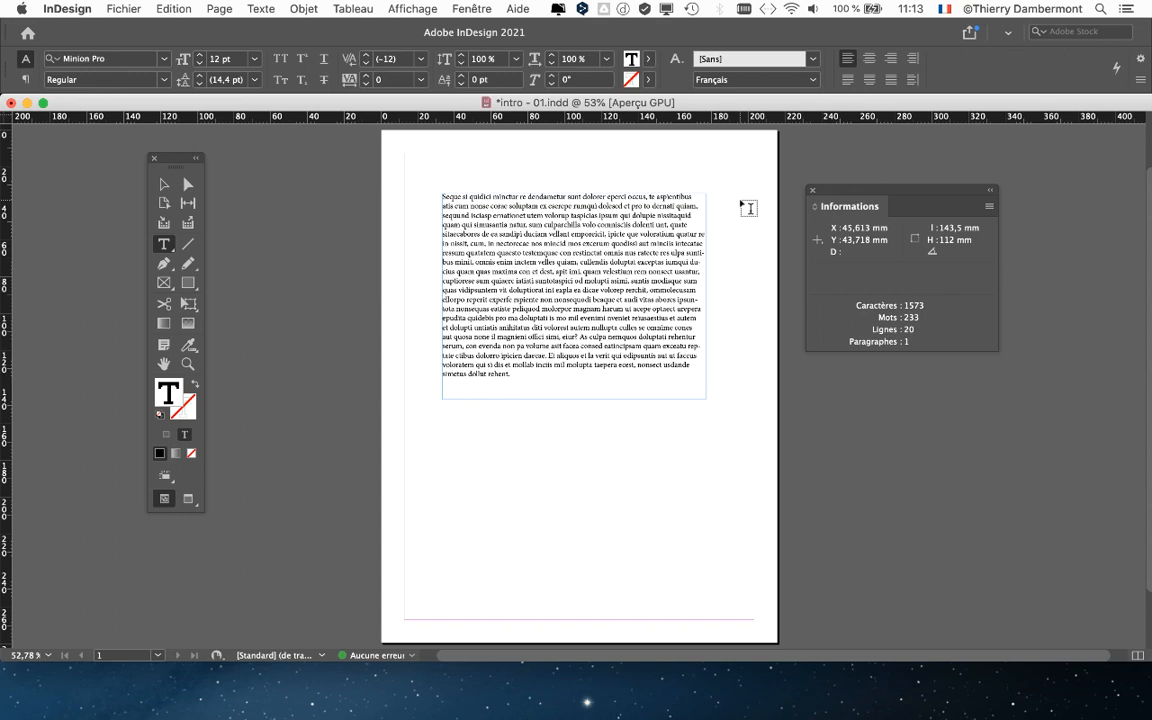
drag(826, 192, 822, 155)
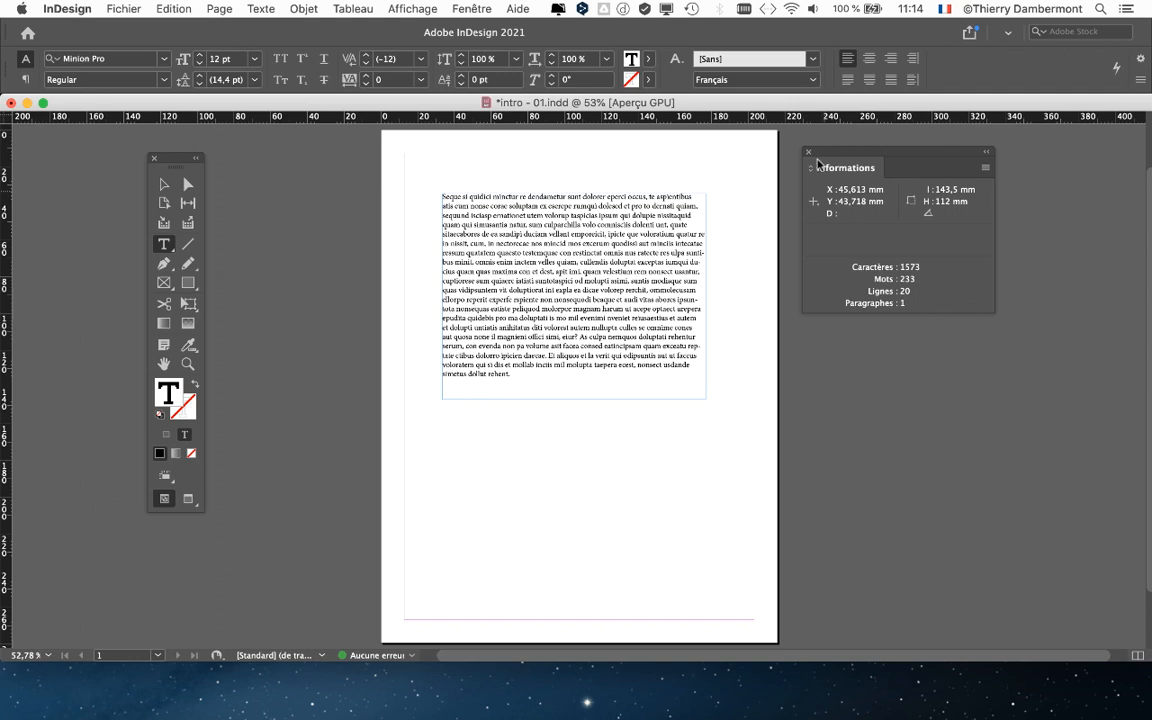
Examine the Liens options in the Gestion des fichiers preferences, including link creation for imported text and spreadsheet files, and leave without saving changes
click(77, 8)
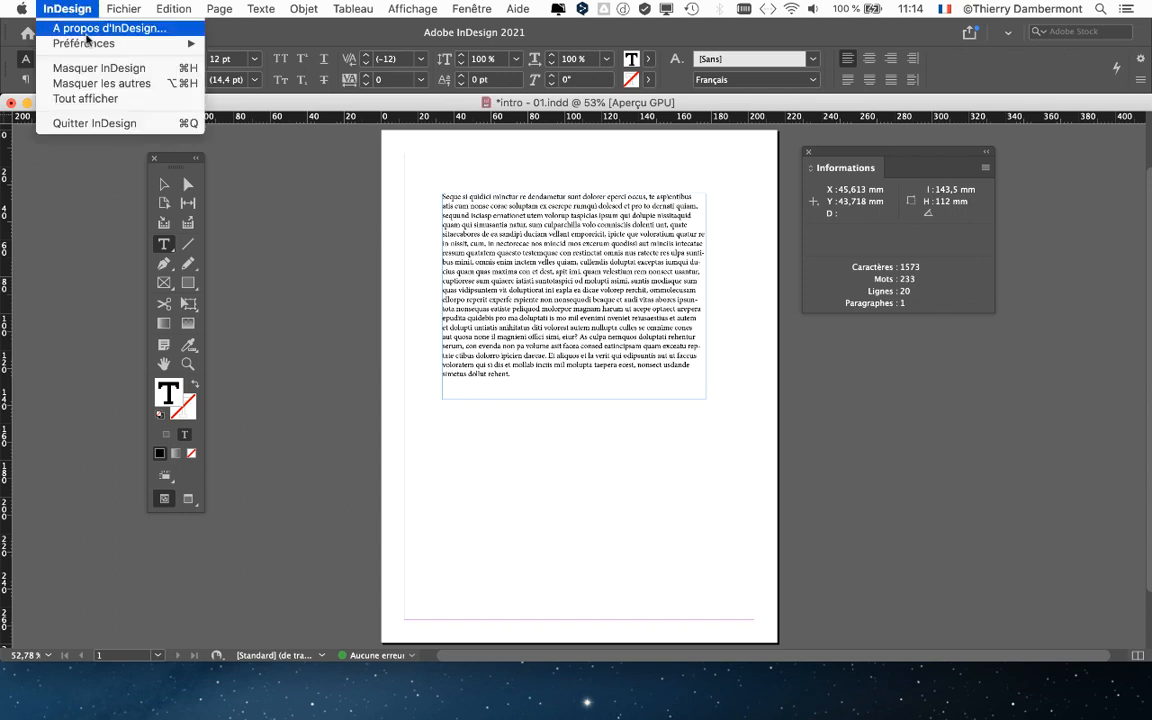
mouse_move(130, 45)
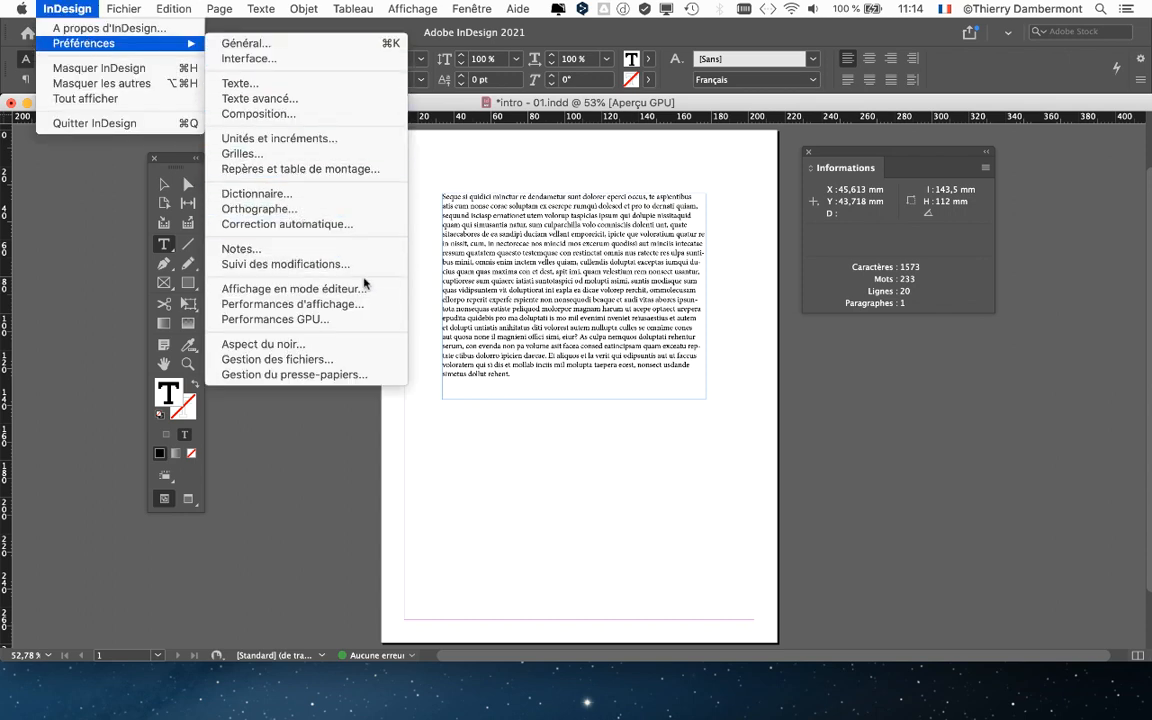
click(366, 360)
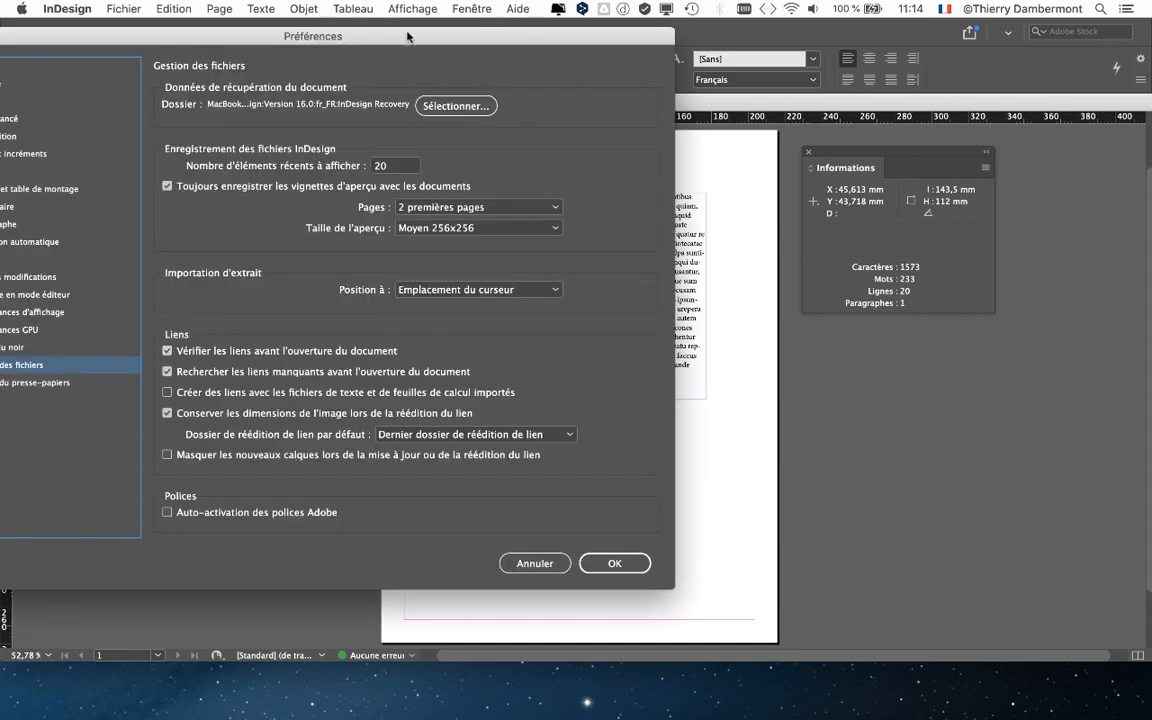
drag(408, 36, 687, 45)
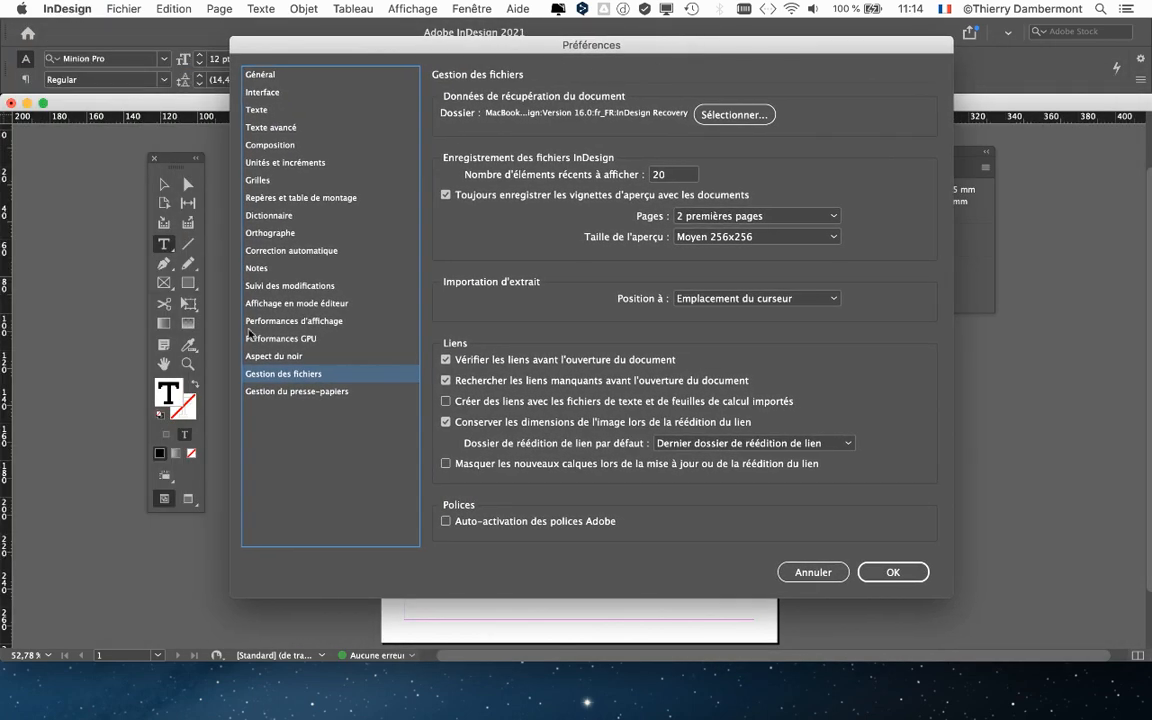
key(alt+super+8)
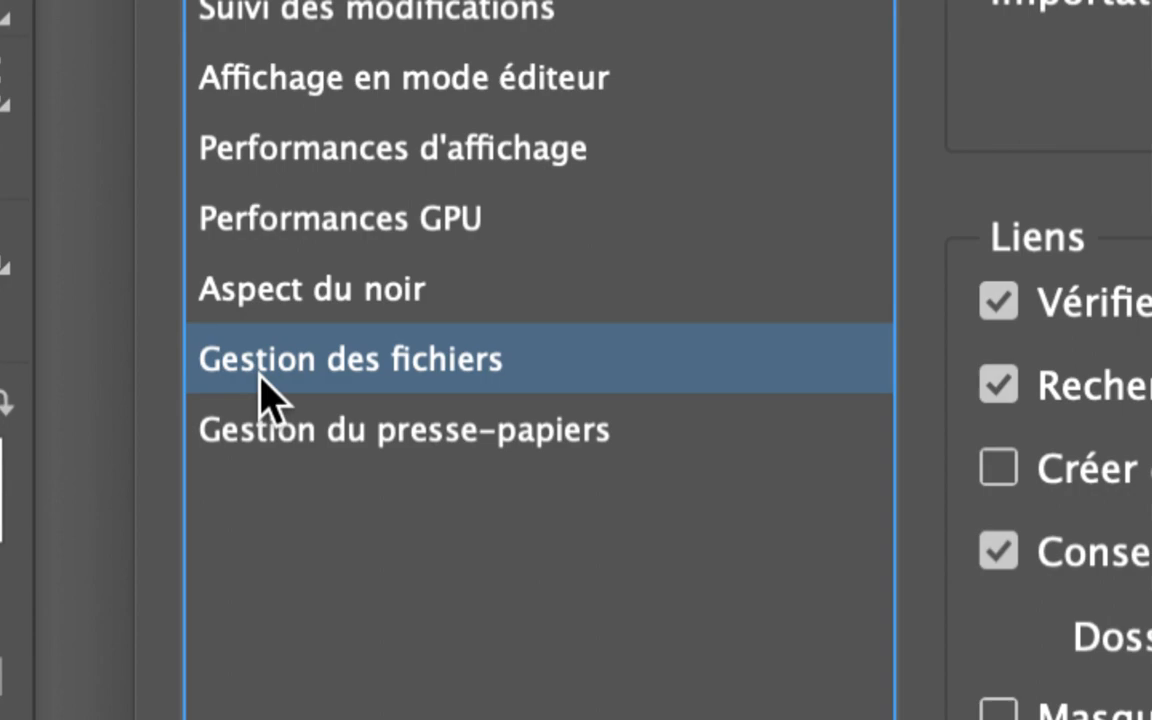
key(alt+super+8)
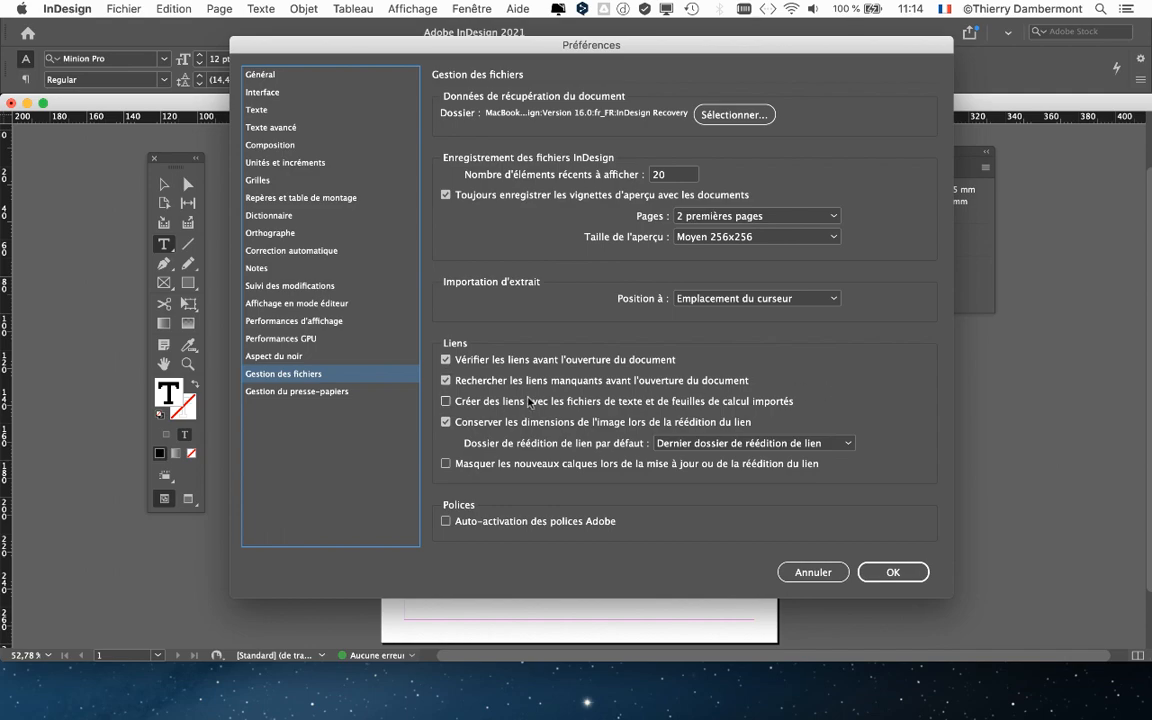
key(alt+super+8)
click(812, 576)
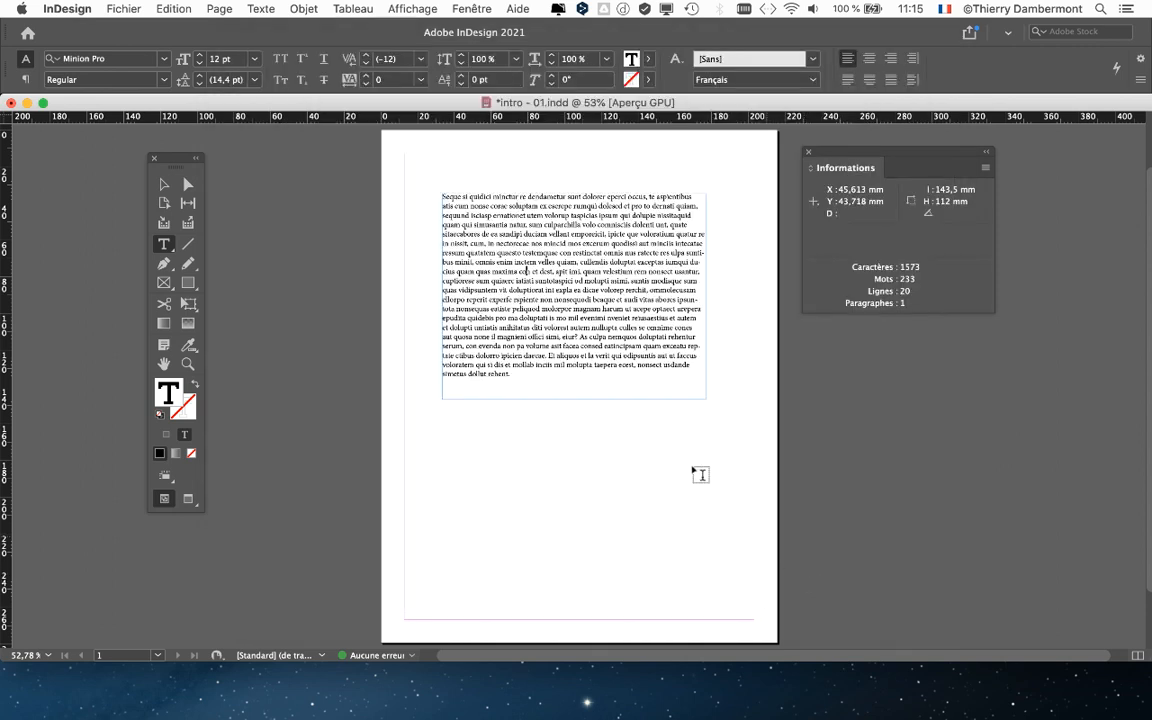